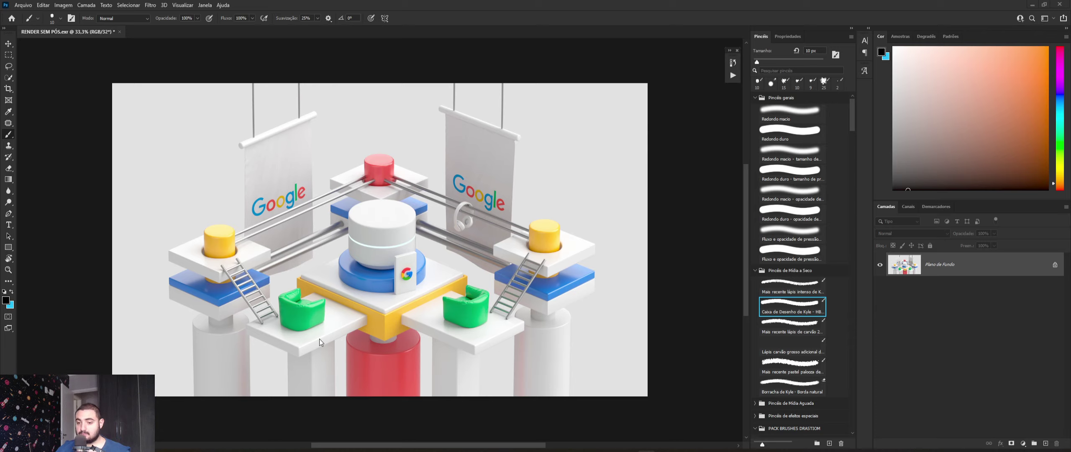
Step: Zoom around the Google isometric render, then bring up the adjustment layer menu
{"action": "scroll", "coordinate": [347, 273], "scroll_direction": "up", "scroll_amount": 5}
{"action": "scroll", "coordinate": [395, 260], "scroll_direction": "down", "scroll_amount": 3}
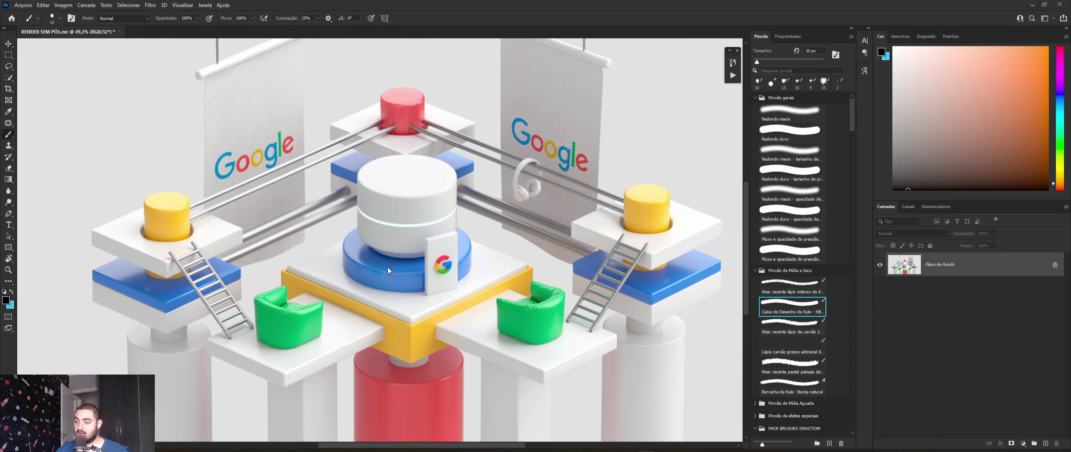
{"action": "scroll", "coordinate": [424, 241], "scroll_direction": "up", "scroll_amount": 3}
{"action": "scroll", "coordinate": [377, 285], "scroll_direction": "down", "scroll_amount": 4}
{"action": "scroll", "coordinate": [357, 304], "scroll_direction": "up", "scroll_amount": 3}
{"action": "scroll", "coordinate": [359, 309], "scroll_direction": "down", "scroll_amount": 3}
{"action": "scroll", "coordinate": [387, 297], "scroll_direction": "up", "scroll_amount": 1}
{"action": "scroll", "coordinate": [388, 298], "scroll_direction": "up", "scroll_amount": 1}
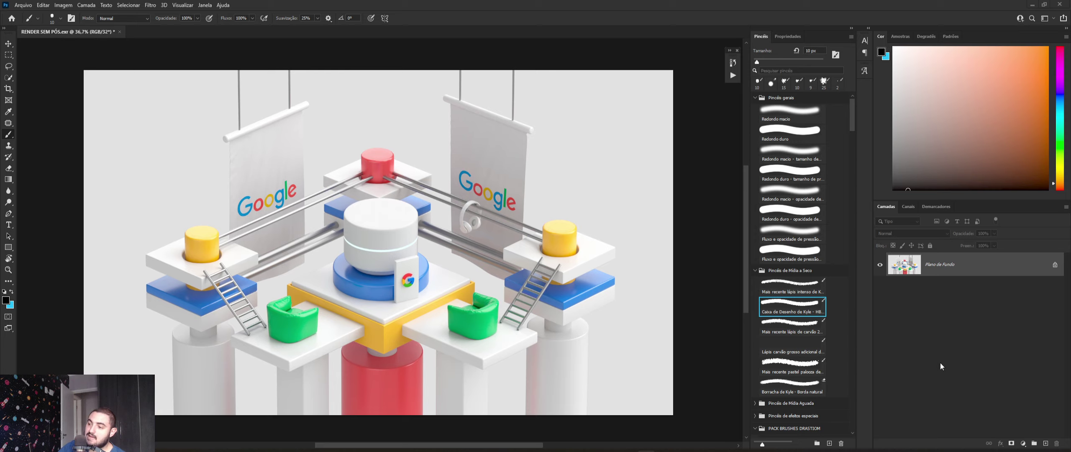
{"action": "left_click", "coordinate": [1023, 443]}
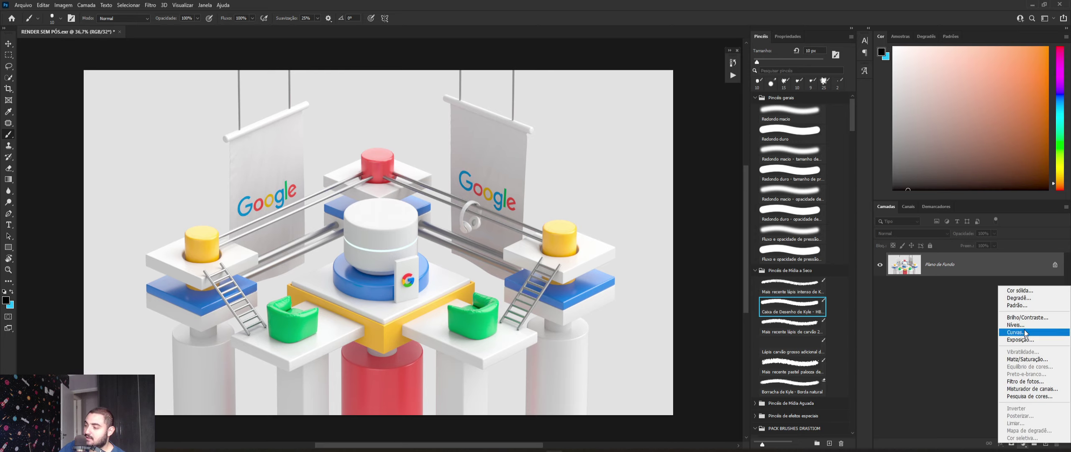
Step: Add an Exposure adjustment layer with small offset, gamma and exposure tweaks
{"action": "left_click", "coordinate": [1028, 339]}
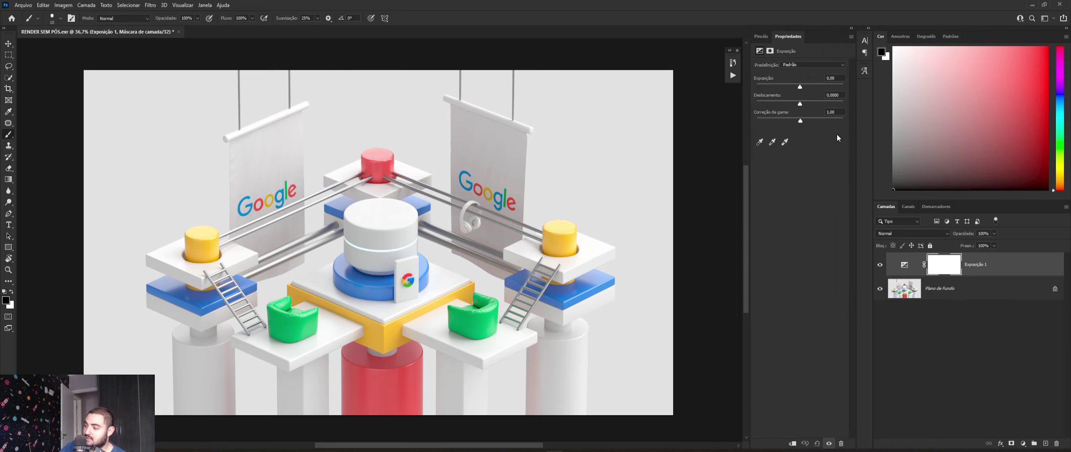
{"action": "left_click_drag", "start_coordinate": [800, 104], "coordinate": [803, 104]}
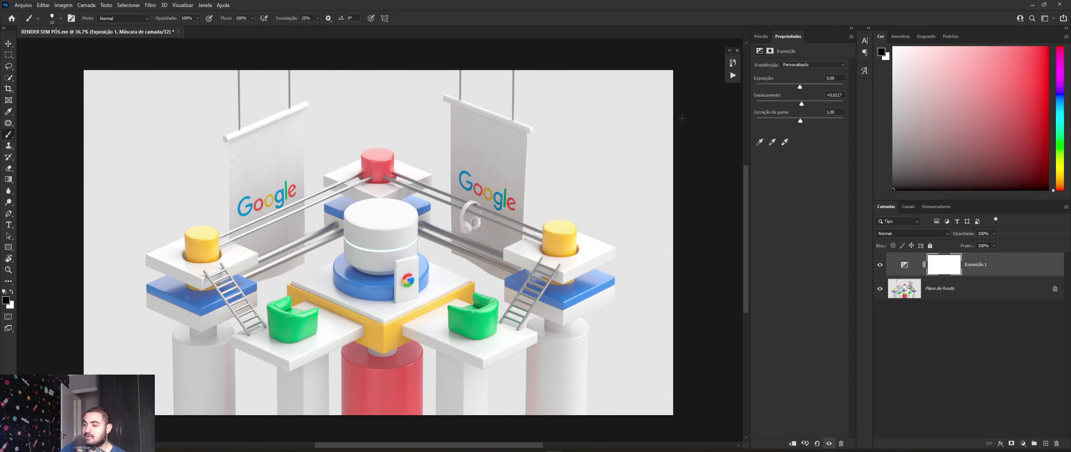
{"action": "left_click_drag", "start_coordinate": [799, 121], "coordinate": [803, 120]}
{"action": "left_click_drag", "start_coordinate": [802, 84], "coordinate": [800, 85]}
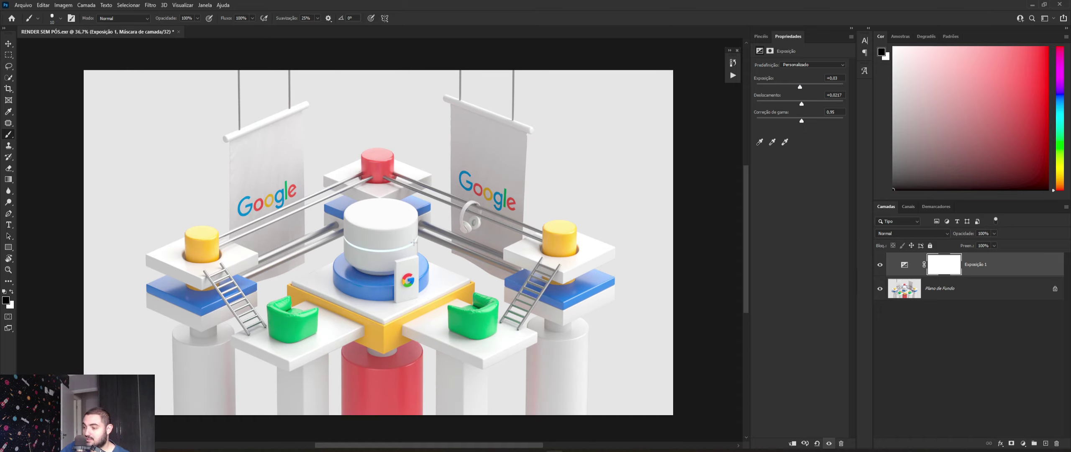
Step: Add a Brightness/Contrast layer above Background with contrast -10, toggling it to compare
{"action": "left_click", "coordinate": [974, 292]}
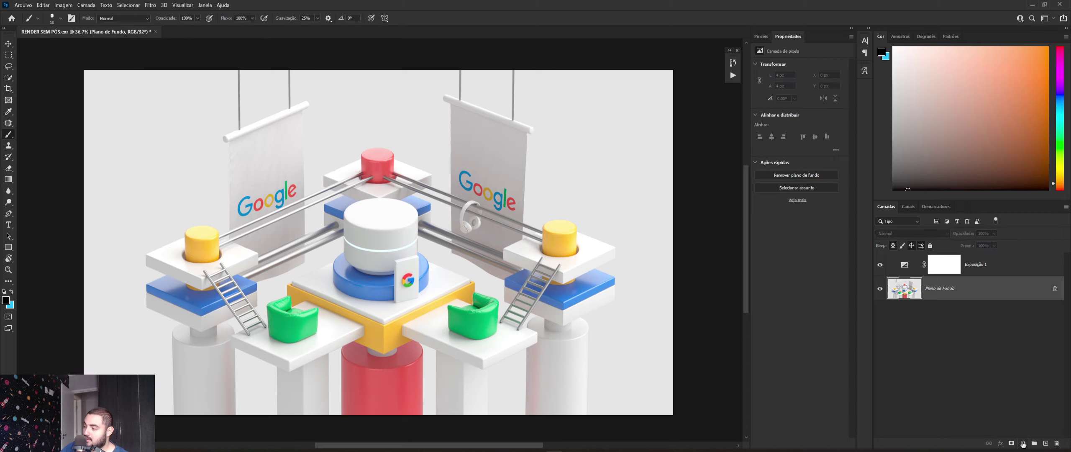
{"action": "left_click", "coordinate": [1023, 443]}
{"action": "left_click", "coordinate": [1021, 317]}
{"action": "mouse_move", "coordinate": [799, 106]}
{"action": "left_mouse_down"}
{"action": "mouse_move", "coordinate": [815, 106]}
{"action": "mouse_move", "coordinate": [795, 108]}
{"action": "left_mouse_up"}
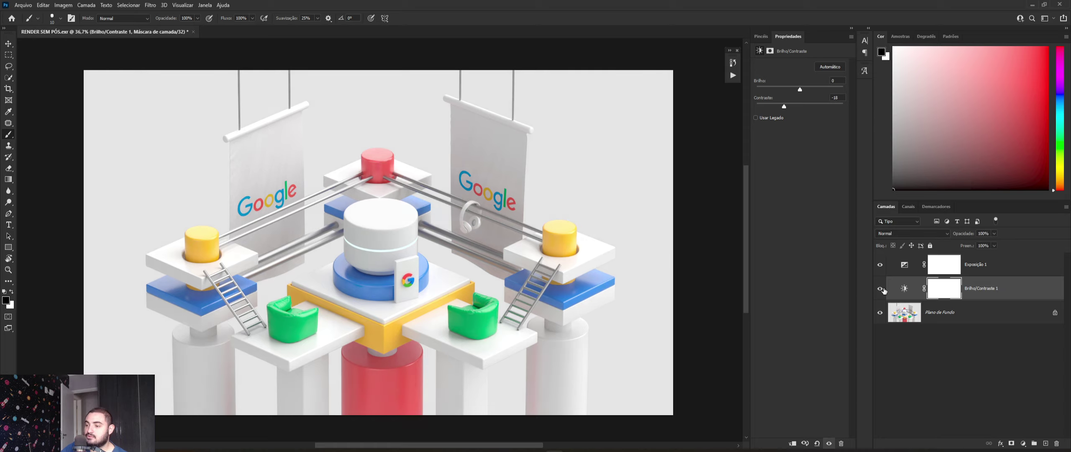
{"action": "left_click", "coordinate": [881, 288]}
{"action": "left_click", "coordinate": [881, 288]}
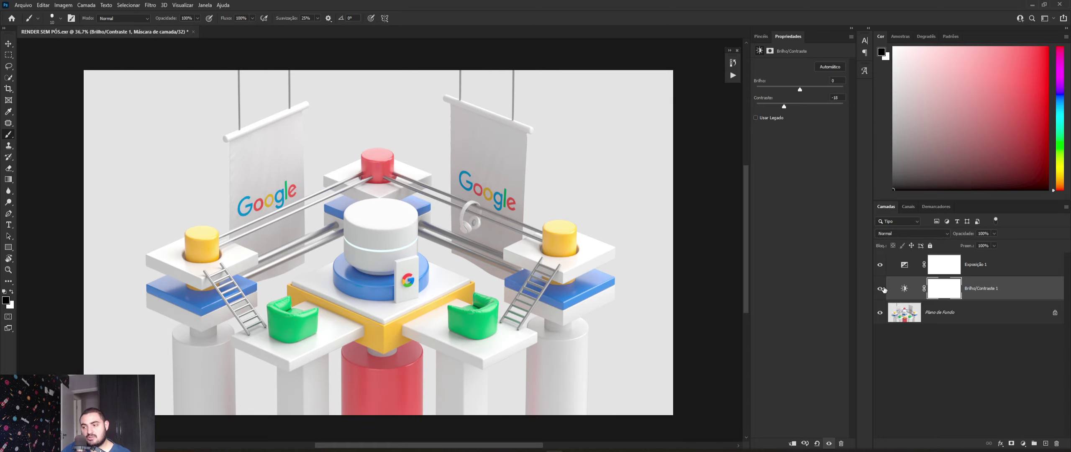
{"action": "left_click", "coordinate": [946, 333]}
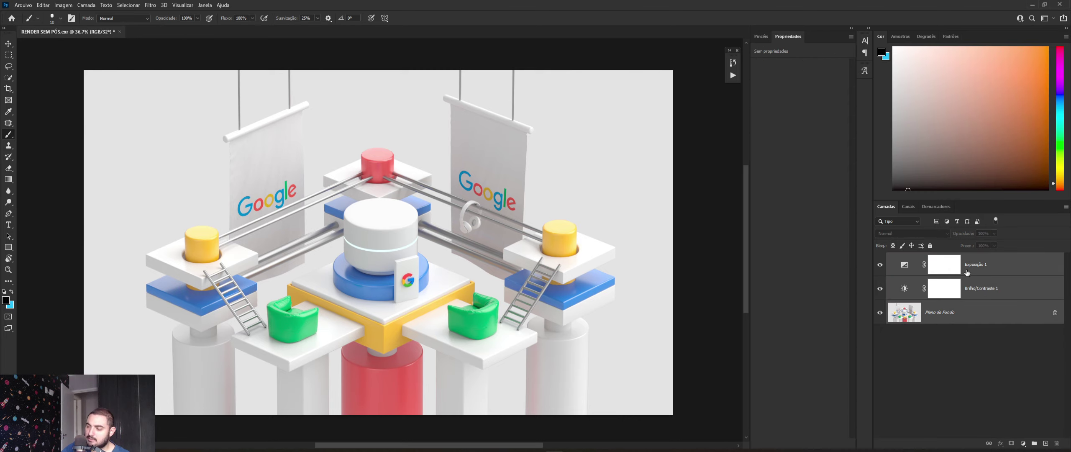
Step: Convert the render and its two adjustment layers into the smart object Exposição 1
{"action": "right_click", "coordinate": [971, 271]}
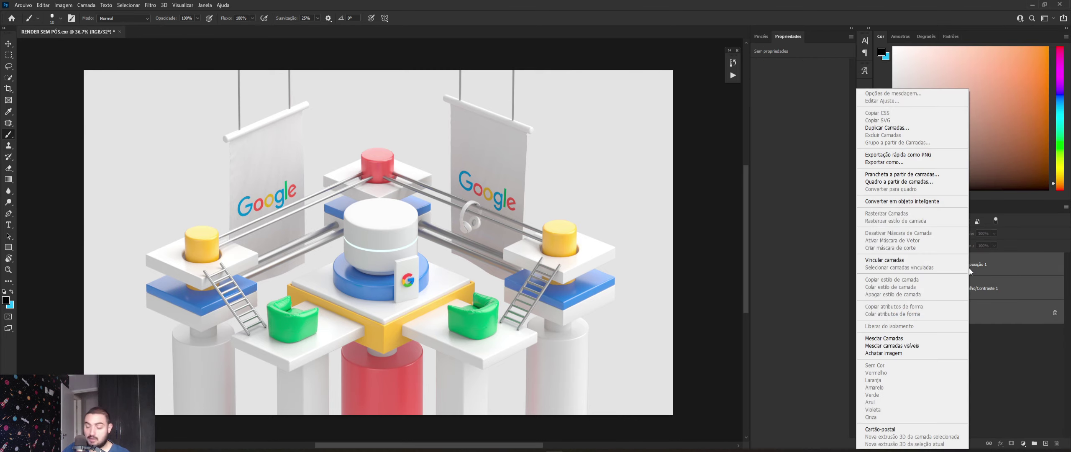
{"action": "left_click", "coordinate": [925, 202]}
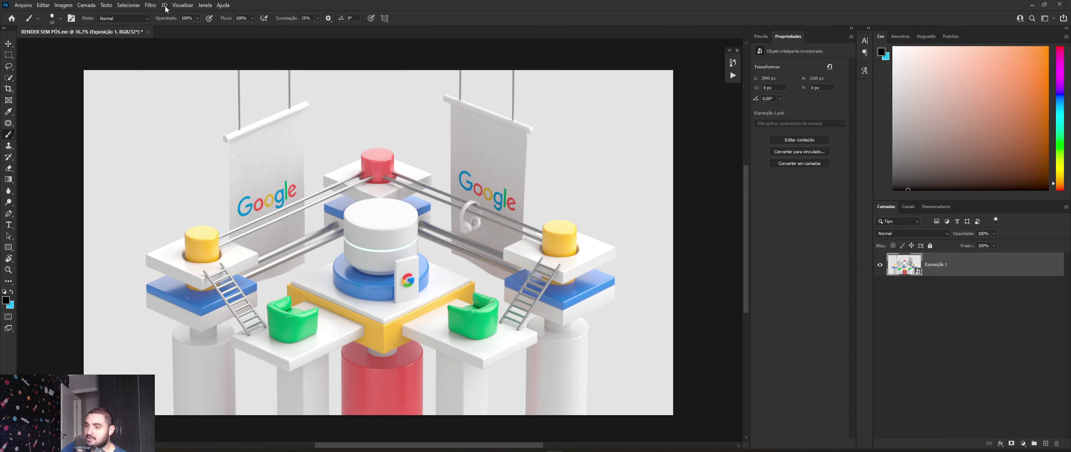
{"action": "left_click", "coordinate": [151, 5]}
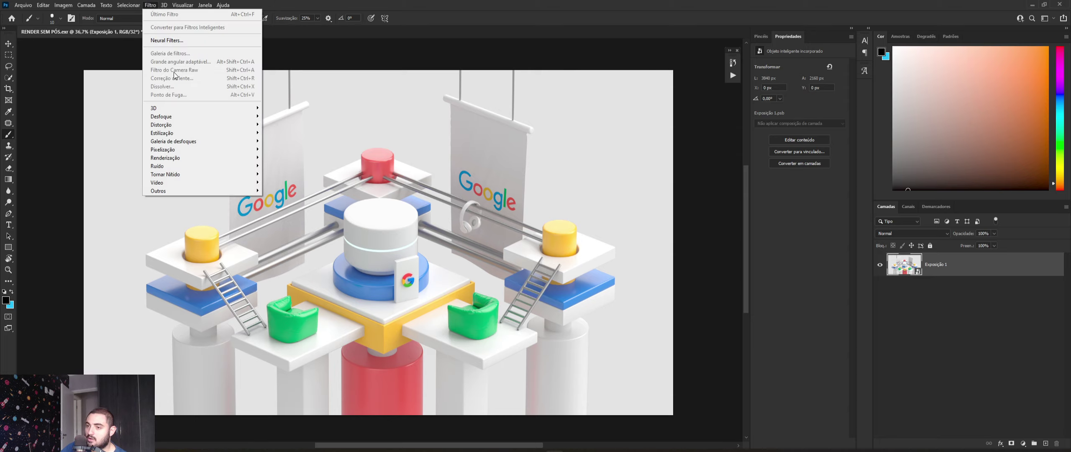
{"action": "key", "text": "Escape"}
Step: Change the document from 32 to 16 bits per channel without merging layers
{"action": "left_click", "coordinate": [64, 5]}
{"action": "mouse_move", "coordinate": [67, 14]}
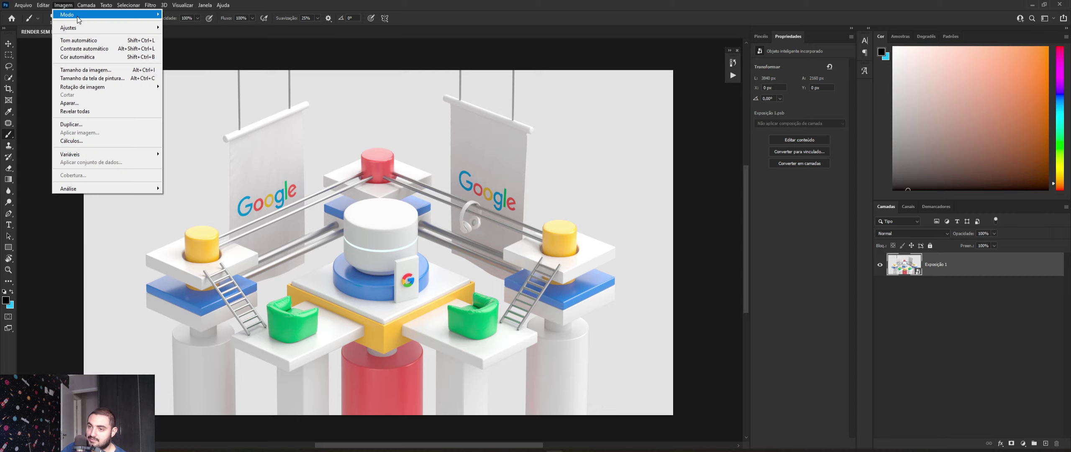
{"action": "left_click", "coordinate": [192, 94]}
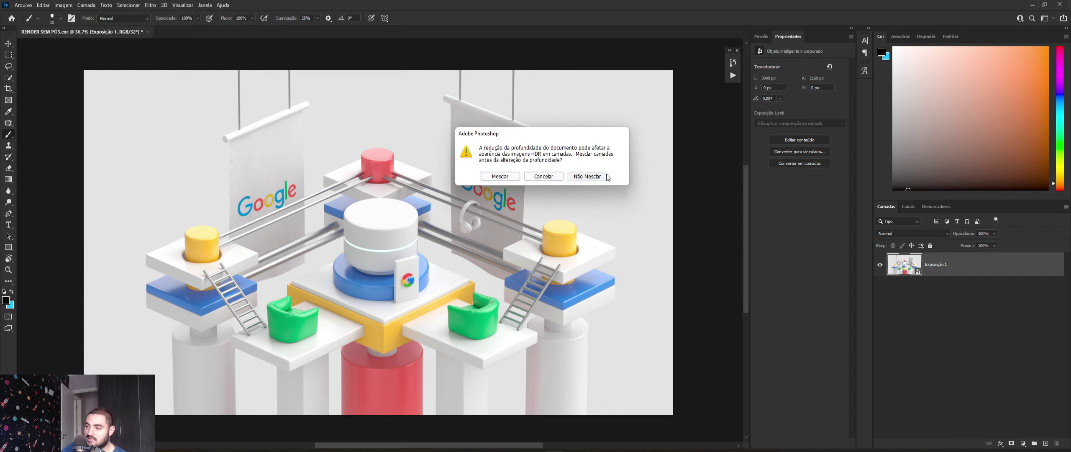
{"action": "left_click", "coordinate": [591, 175]}
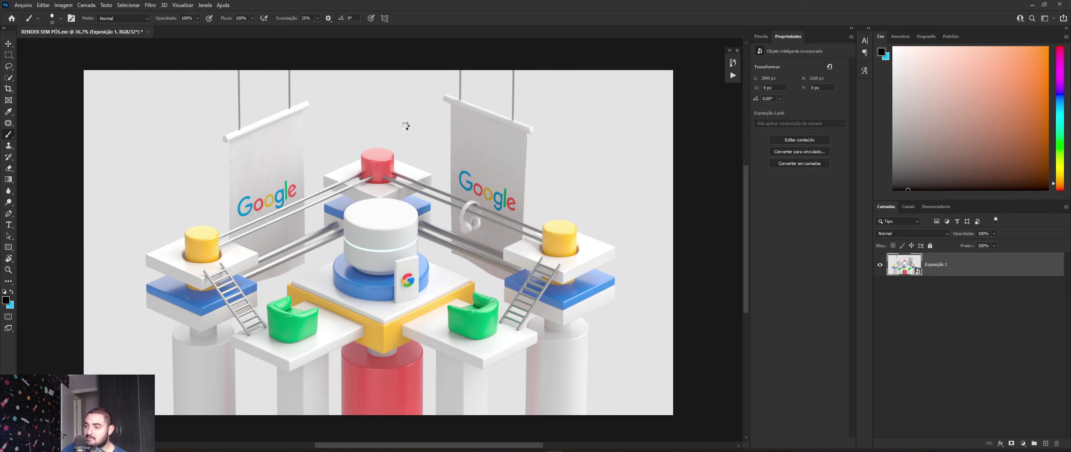
{"action": "left_click", "coordinate": [150, 5]}
Step: Launch Camera Raw on the smart object, expand Basic, and zoom to inspect the Google banner
{"action": "left_click", "coordinate": [180, 67]}
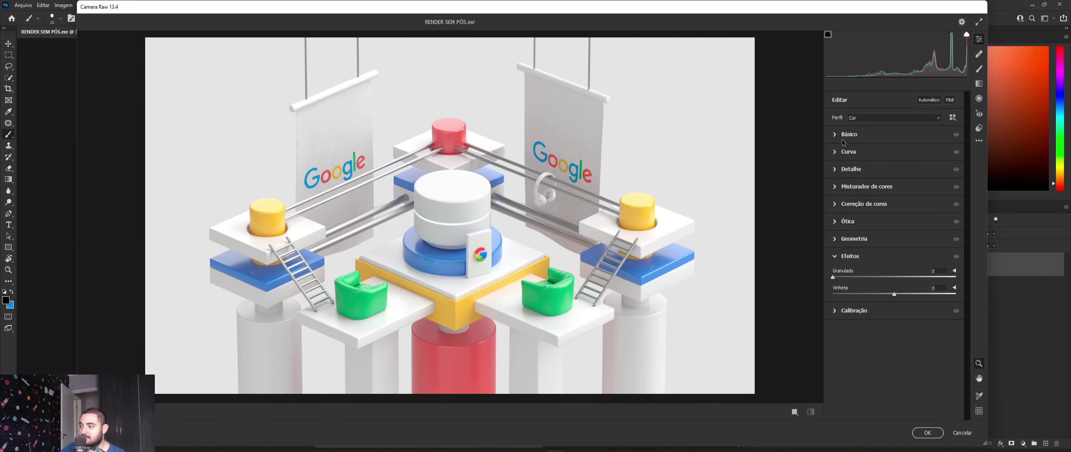
{"action": "left_click", "coordinate": [836, 134]}
{"action": "left_click", "coordinate": [579, 177]}
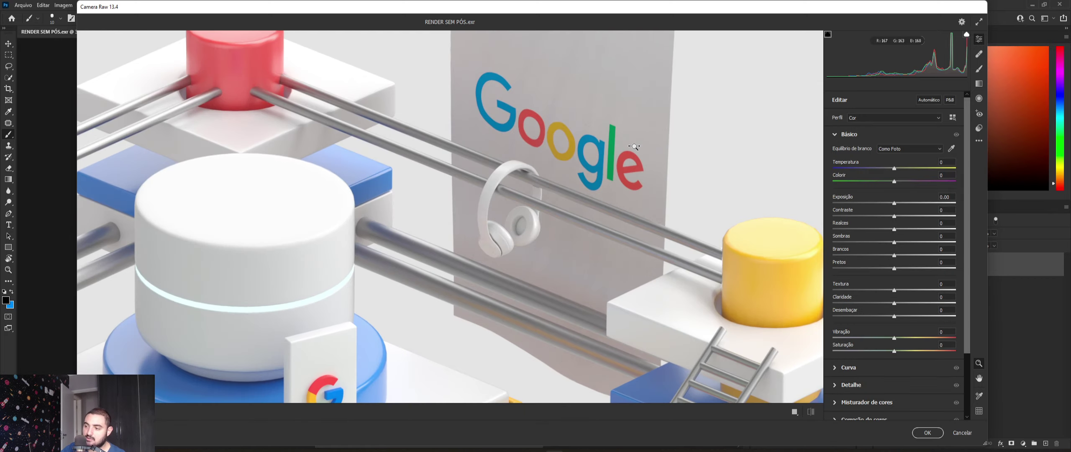
{"action": "scroll", "coordinate": [558, 181], "scroll_direction": "down", "scroll_amount": 2}
{"action": "scroll", "coordinate": [523, 201], "scroll_direction": "down", "scroll_amount": 5}
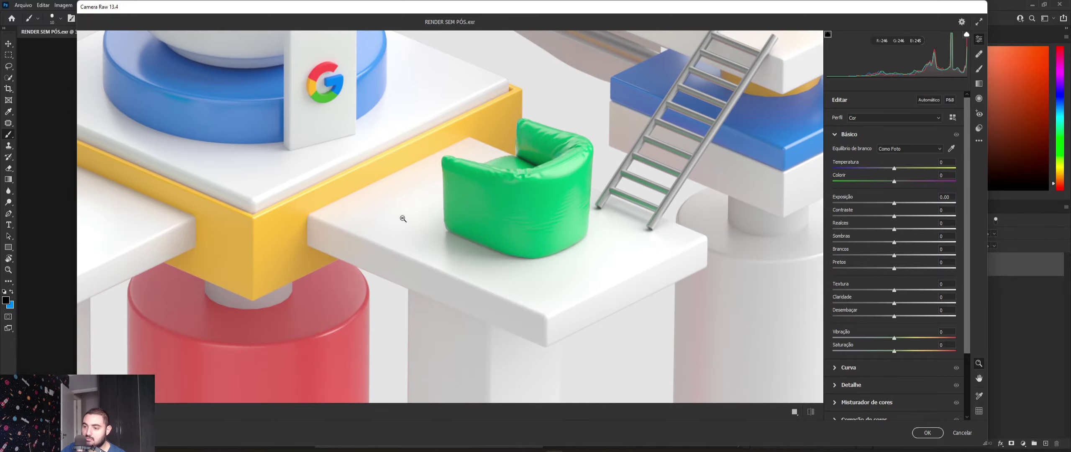
{"action": "scroll", "coordinate": [522, 254], "scroll_direction": "down", "scroll_amount": 5}
{"action": "scroll", "coordinate": [522, 254], "scroll_direction": "up", "scroll_amount": 5}
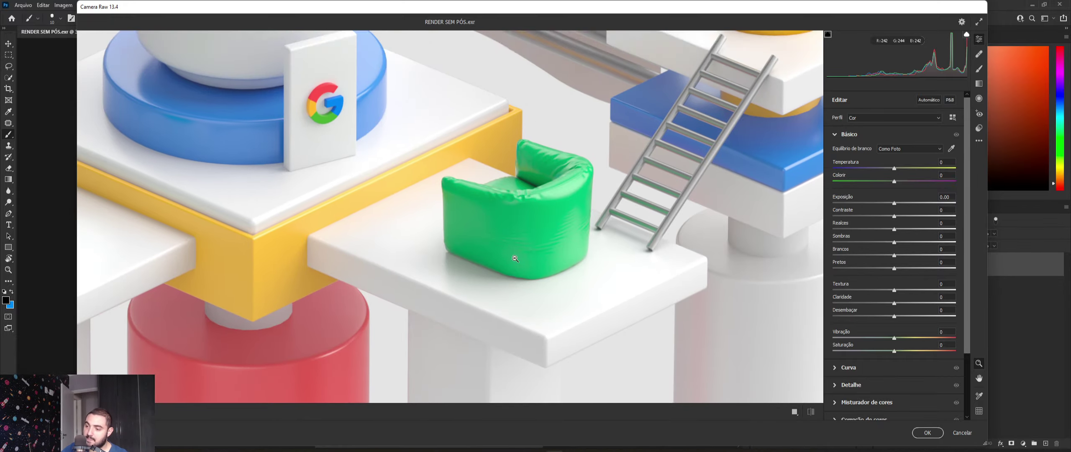
{"action": "left_click", "coordinate": [476, 294], "text": "alt"}
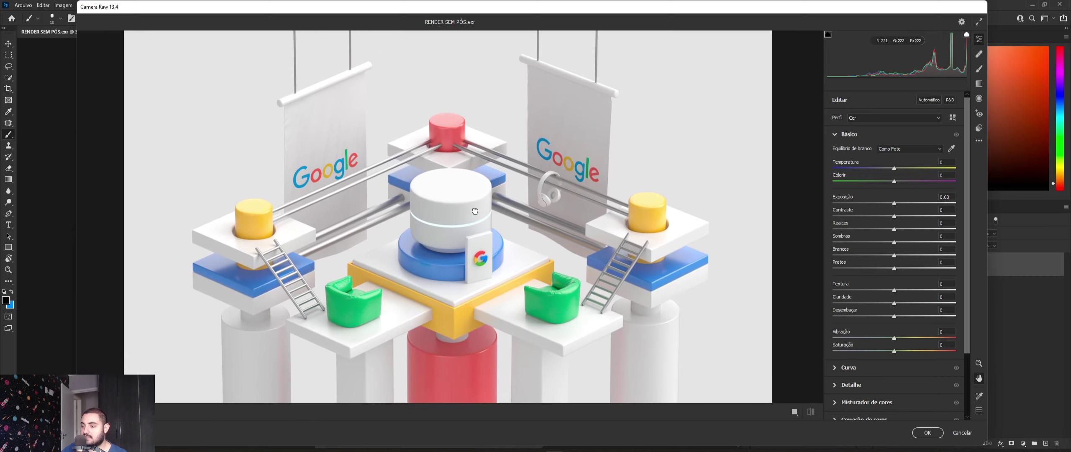
{"action": "left_click", "coordinate": [472, 213], "text": "alt"}
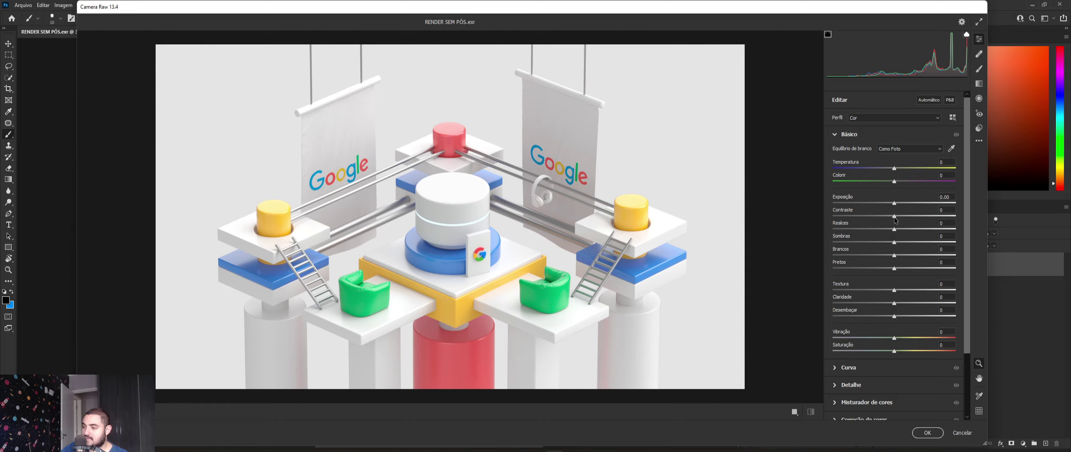
Step: Adjust the Basic tone sliders, ending with +20 highlights, -10 blacks and +22 vibrance
{"action": "left_click_drag", "start_coordinate": [894, 216], "coordinate": [897, 215]}
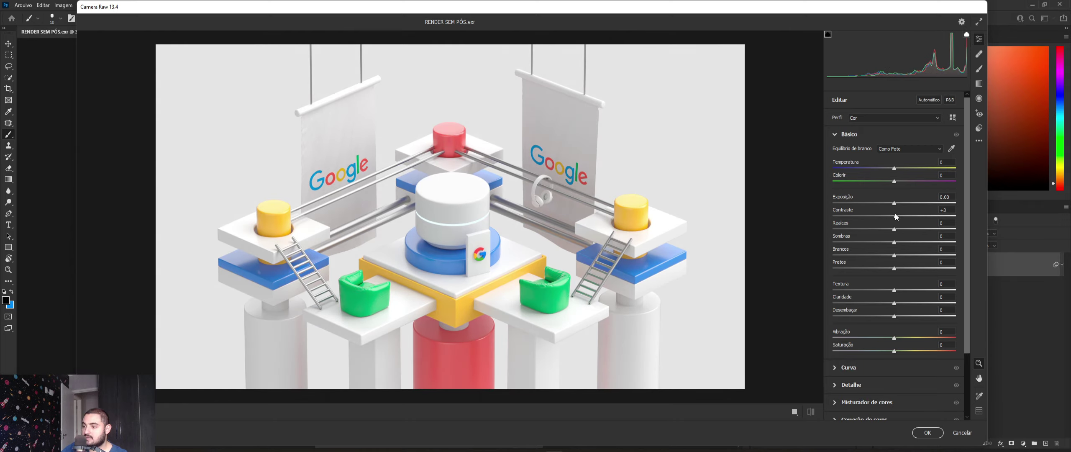
{"action": "mouse_move", "coordinate": [896, 215]}
{"action": "left_mouse_down"}
{"action": "mouse_move", "coordinate": [875, 228]}
{"action": "mouse_move", "coordinate": [920, 226]}
{"action": "mouse_move", "coordinate": [905, 228]}
{"action": "left_mouse_up"}
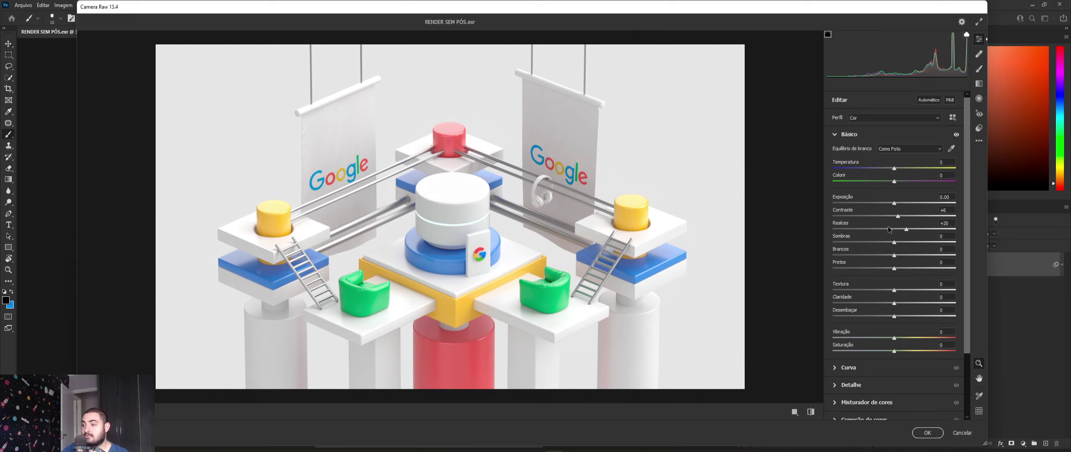
{"action": "mouse_move", "coordinate": [894, 243]}
{"action": "left_mouse_down"}
{"action": "mouse_move", "coordinate": [858, 244]}
{"action": "mouse_move", "coordinate": [923, 250]}
{"action": "mouse_move", "coordinate": [896, 245]}
{"action": "left_mouse_up"}
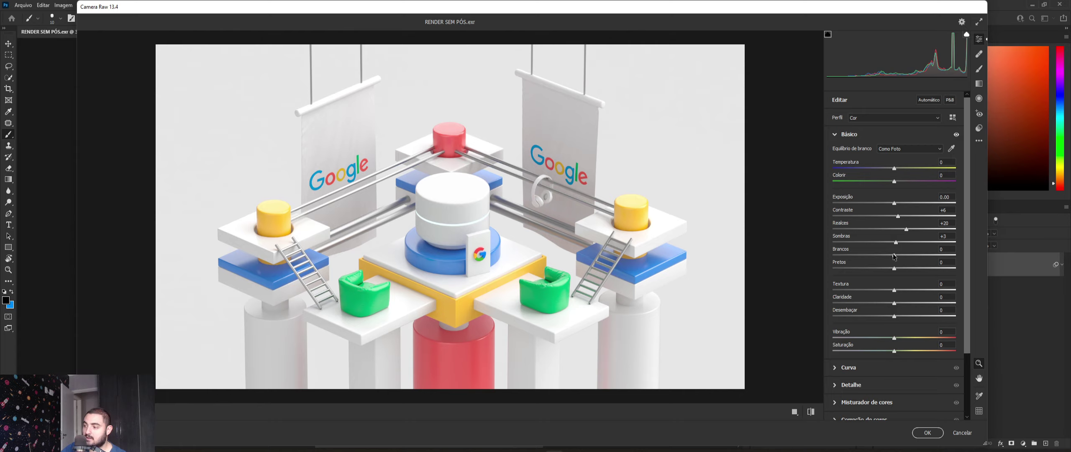
{"action": "left_click_drag", "start_coordinate": [894, 256], "coordinate": [888, 268]}
{"action": "mouse_move", "coordinate": [895, 303]}
{"action": "left_mouse_down"}
{"action": "mouse_move", "coordinate": [904, 302]}
{"action": "mouse_move", "coordinate": [879, 304]}
{"action": "mouse_move", "coordinate": [895, 304]}
{"action": "left_mouse_up"}
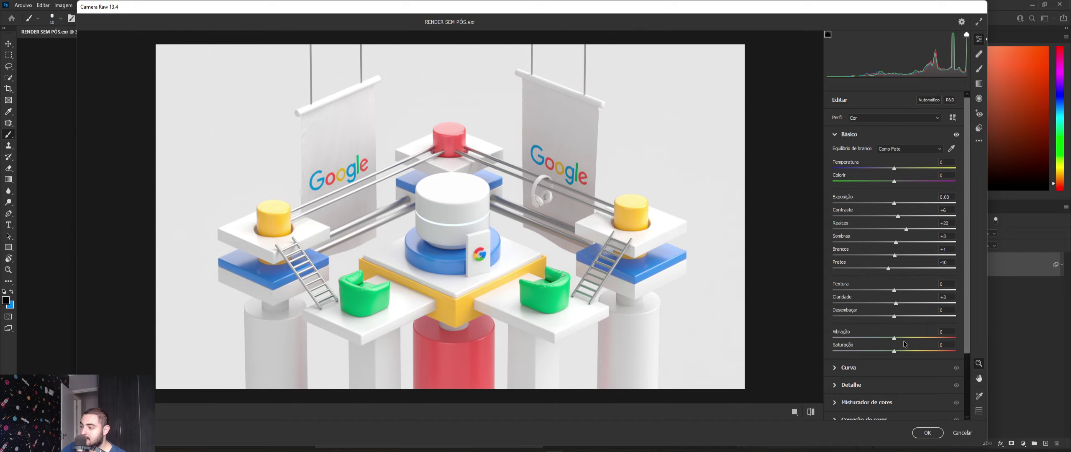
{"action": "mouse_move", "coordinate": [896, 340]}
{"action": "left_mouse_down"}
{"action": "mouse_move", "coordinate": [924, 341]}
{"action": "mouse_move", "coordinate": [909, 341]}
{"action": "left_mouse_up"}
Step: Add a +2 vignette under Efeitos and apply the Camera Raw filter
{"action": "scroll", "coordinate": [843, 361], "scroll_direction": "down", "scroll_amount": 2}
{"action": "scroll", "coordinate": [841, 347], "scroll_direction": "down", "scroll_amount": 2}
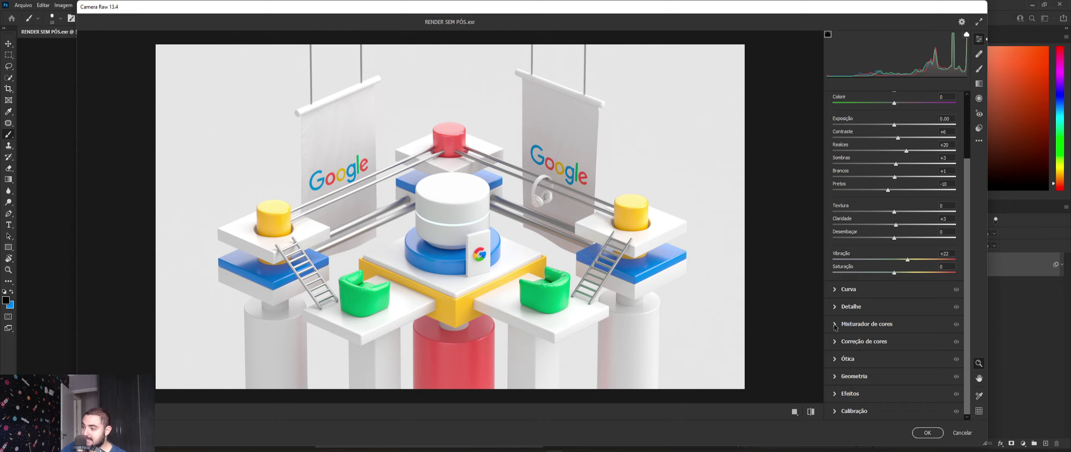
{"action": "left_click", "coordinate": [849, 393]}
{"action": "mouse_move", "coordinate": [895, 296]}
{"action": "left_mouse_down"}
{"action": "mouse_move", "coordinate": [871, 293]}
{"action": "mouse_move", "coordinate": [959, 298]}
{"action": "mouse_move", "coordinate": [896, 306]}
{"action": "left_mouse_up"}
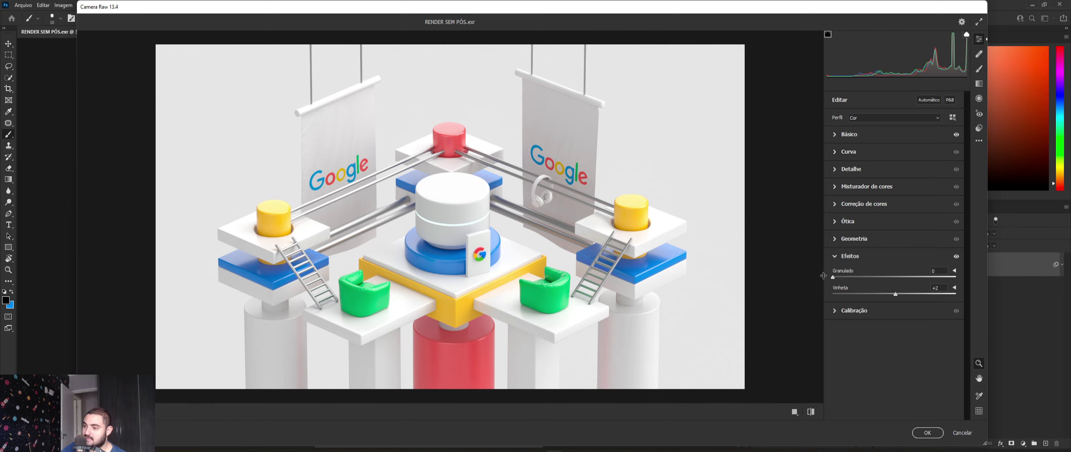
{"action": "left_click", "coordinate": [927, 432]}
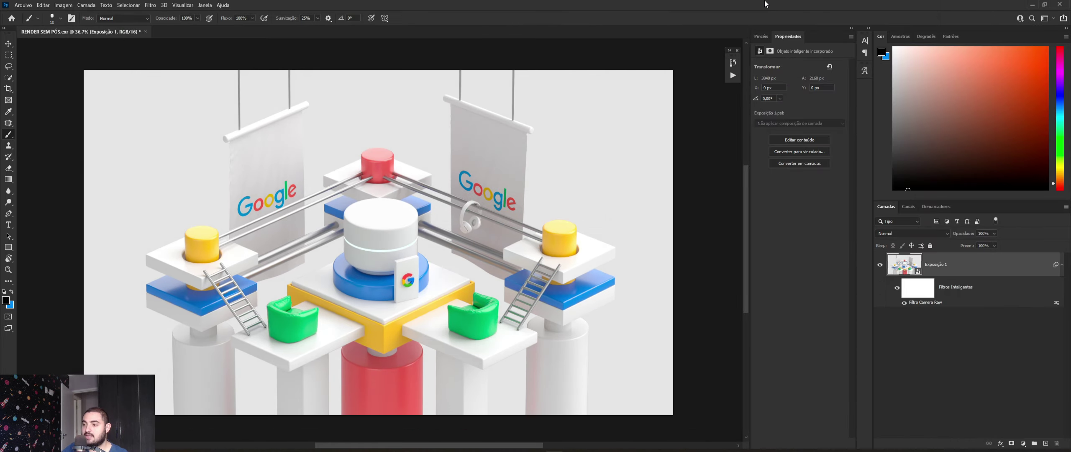
Step: Toggle the Filtro Camera Raw smart filter on Exposição 1 to compare before and after
{"action": "scroll", "coordinate": [444, 291], "scroll_direction": "down", "scroll_amount": 2}
{"action": "scroll", "coordinate": [445, 291], "scroll_direction": "up", "scroll_amount": 2}
{"action": "scroll", "coordinate": [445, 291], "scroll_direction": "down", "scroll_amount": 3}
{"action": "scroll", "coordinate": [444, 290], "scroll_direction": "up", "scroll_amount": 1}
{"action": "left_click", "coordinate": [897, 289]}
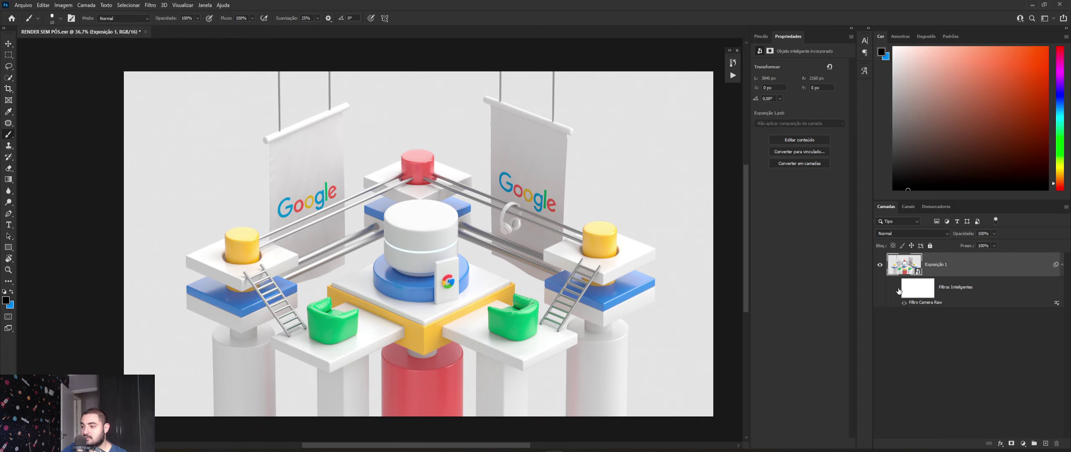
{"action": "left_click", "coordinate": [897, 289]}
{"action": "scroll", "coordinate": [511, 276], "scroll_direction": "down", "scroll_amount": 2}
{"action": "scroll", "coordinate": [511, 276], "scroll_direction": "up", "scroll_amount": 3}
{"action": "scroll", "coordinate": [511, 276], "scroll_direction": "down", "scroll_amount": 3}
{"action": "scroll", "coordinate": [511, 276], "scroll_direction": "up", "scroll_amount": 1}
{"action": "scroll", "coordinate": [523, 274], "scroll_direction": "down", "scroll_amount": 1}
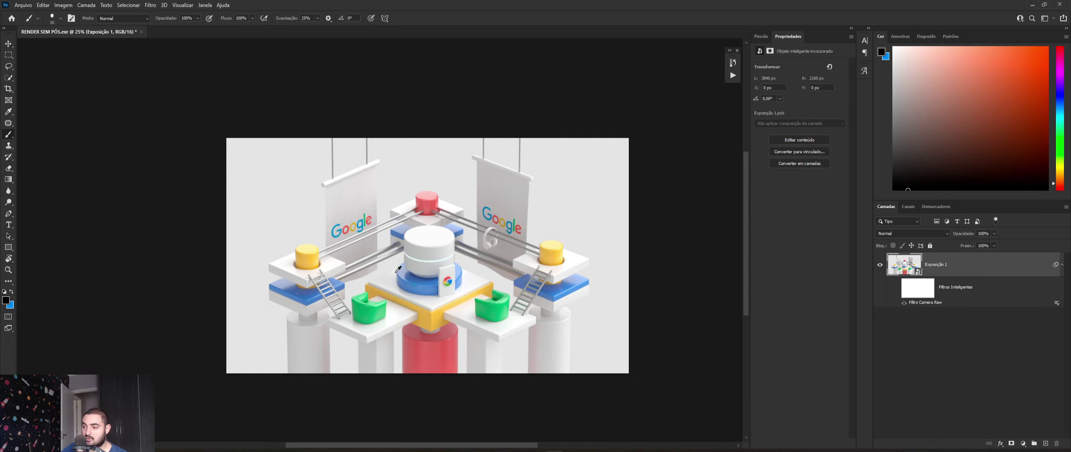
{"action": "scroll", "coordinate": [540, 272], "scroll_direction": "up", "scroll_amount": 1}
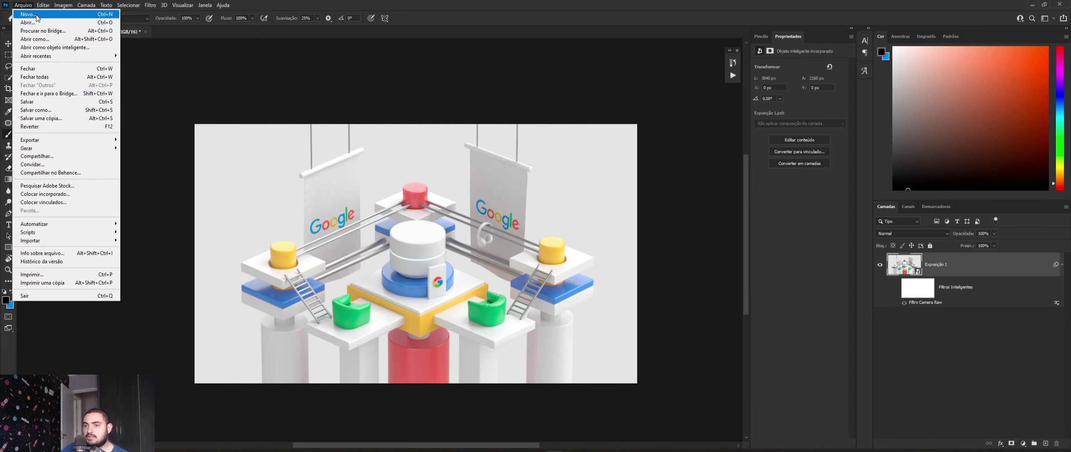
Step: Create a new 1920×1080 px document
{"action": "left_click", "coordinate": [37, 14]}
{"action": "double_click", "coordinate": [484, 141]}
{"action": "type", "text": "1920"}
{"action": "key", "text": "Tab"}
{"action": "type", "text": "1080"}
{"action": "key", "text": "Return"}
{"action": "key", "text": "ctrl+minus"}
Step: Add 50 px margin guides using the Margens padrão Social Media guide layout preset
{"action": "left_click", "coordinate": [182, 5]}
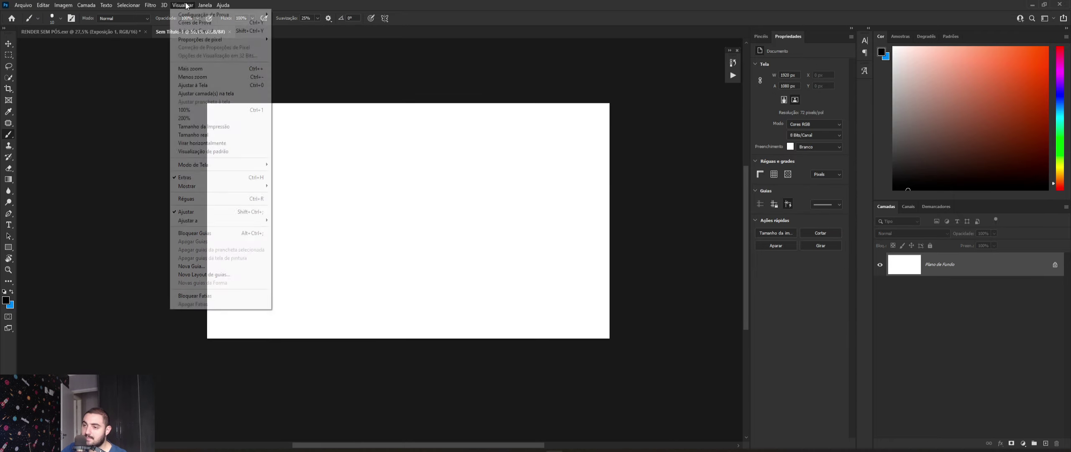
{"action": "left_click", "coordinate": [220, 273]}
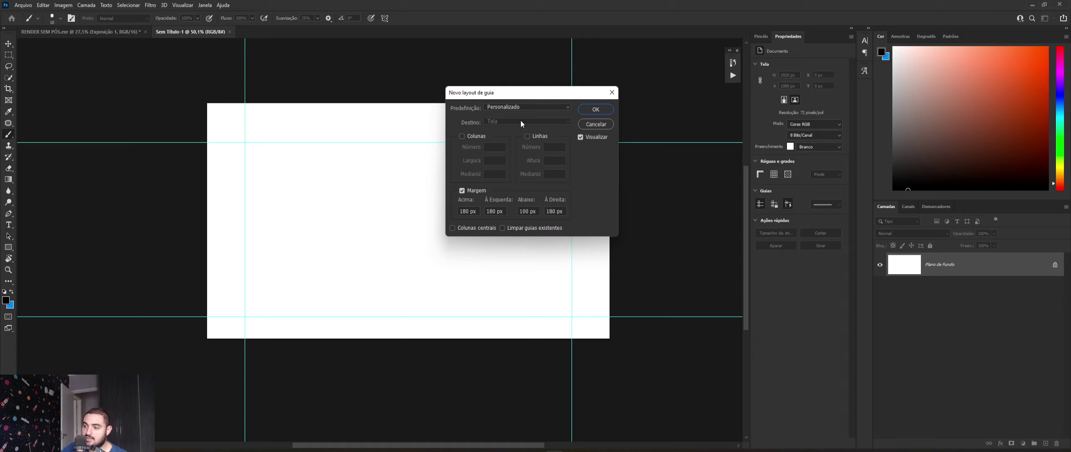
{"action": "left_click", "coordinate": [514, 107]}
{"action": "left_click", "coordinate": [519, 176]}
{"action": "left_click", "coordinate": [597, 110]}
{"action": "left_click", "coordinate": [64, 32]}
{"action": "key", "text": "v"}
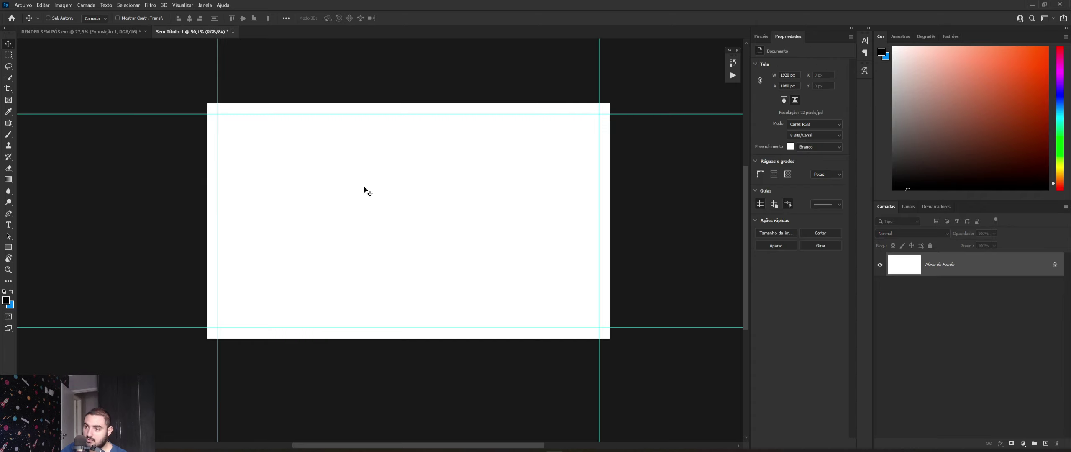
Step: Copy the render into Sem Título-1 and scale it to about 72% to fill the frame
{"action": "left_click_drag", "start_coordinate": [218, 39], "coordinate": [491, 204]}
{"action": "key", "text": "ctrl+t"}
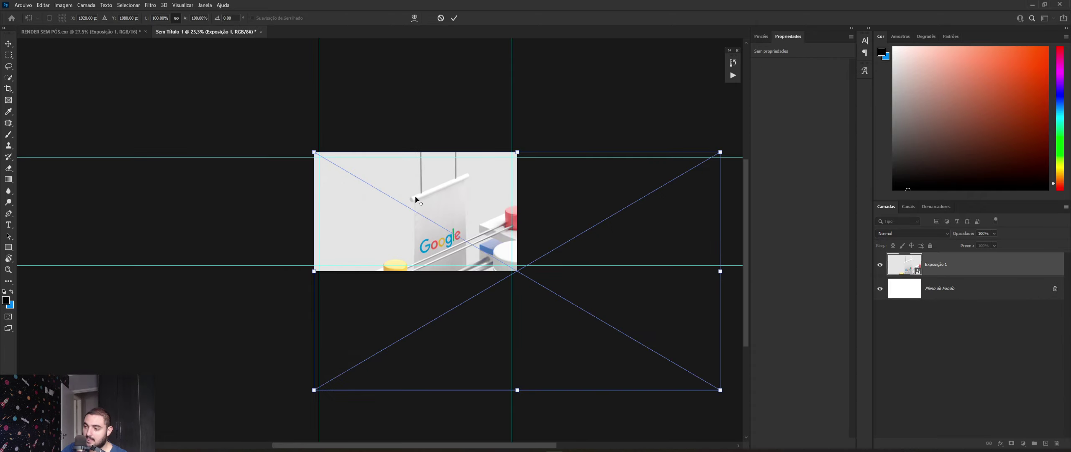
{"action": "left_click_drag", "start_coordinate": [524, 155], "coordinate": [484, 160]}
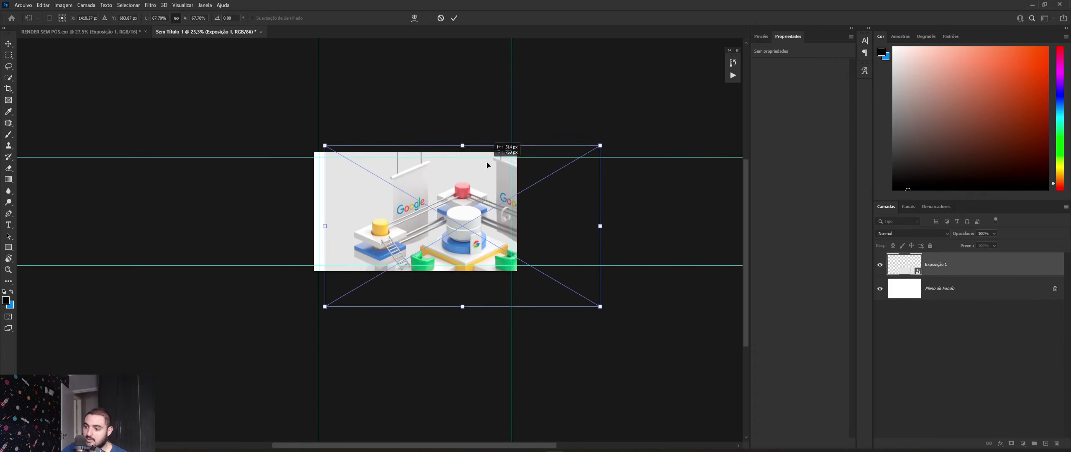
{"action": "scroll", "coordinate": [387, 171], "scroll_direction": "up", "scroll_amount": 3}
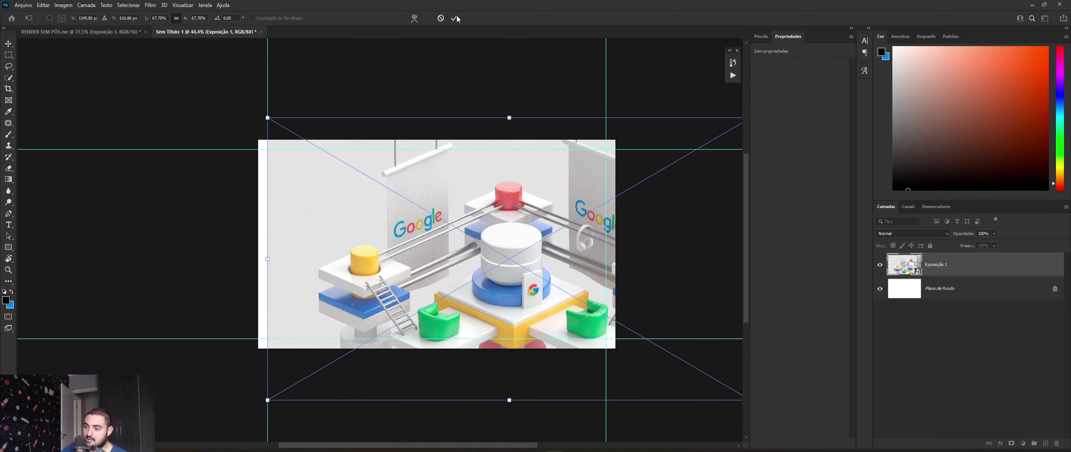
{"action": "left_click_drag", "start_coordinate": [267, 117], "coordinate": [251, 105]}
{"action": "left_click_drag", "start_coordinate": [448, 197], "coordinate": [452, 212]}
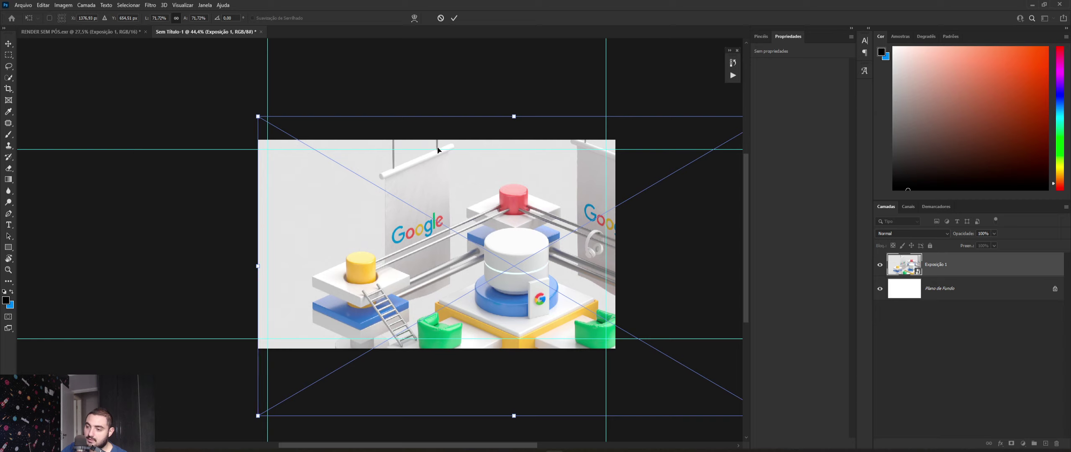
{"action": "left_click", "coordinate": [454, 19]}
Step: Give Exposição 1 a black-to-white gradient layer mask fading its left side into white
{"action": "scroll", "coordinate": [361, 242], "scroll_direction": "up", "scroll_amount": 3}
{"action": "scroll", "coordinate": [362, 243], "scroll_direction": "down", "scroll_amount": 3}
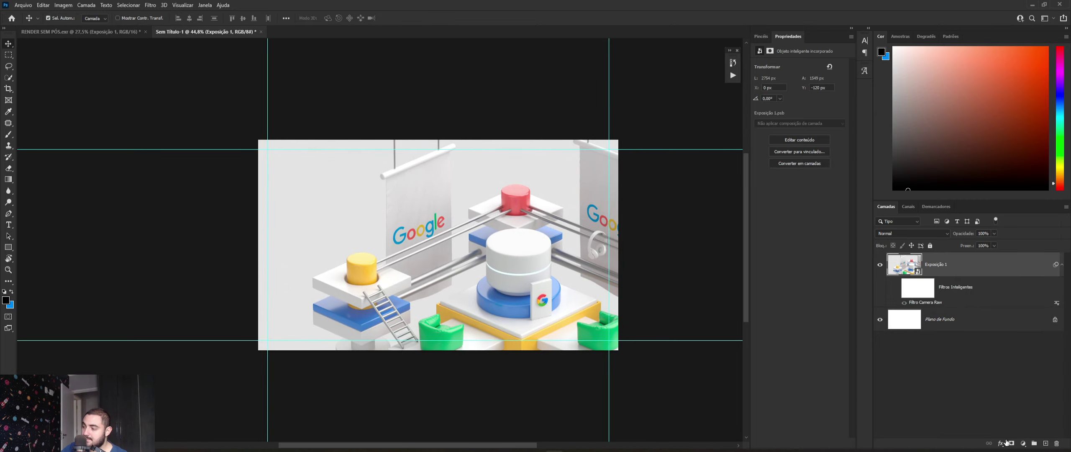
{"action": "left_click", "coordinate": [1010, 443]}
{"action": "key", "text": "g"}
{"action": "left_click_drag", "start_coordinate": [202, 240], "coordinate": [631, 239]}
{"action": "key", "text": "ctrl+z"}
{"action": "key", "text": "ctrl+z"}
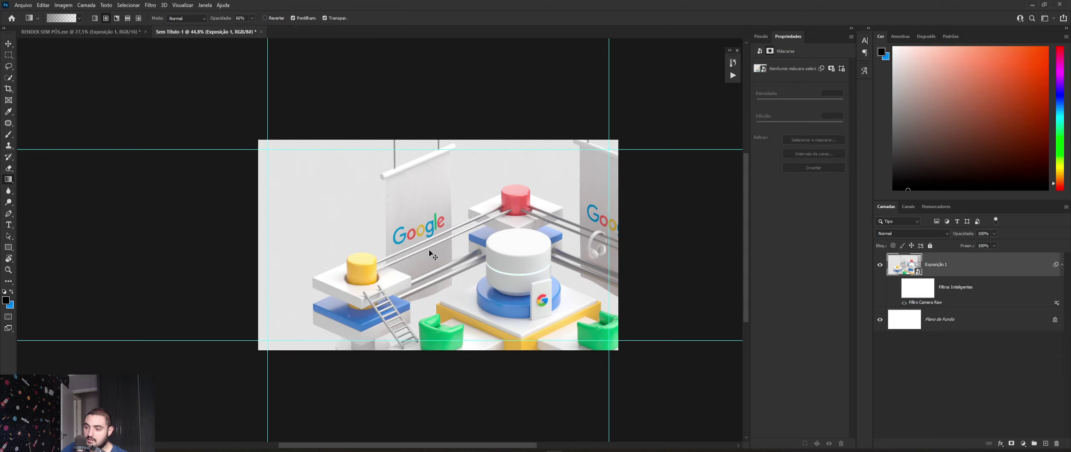
{"action": "left_click", "coordinate": [1010, 442]}
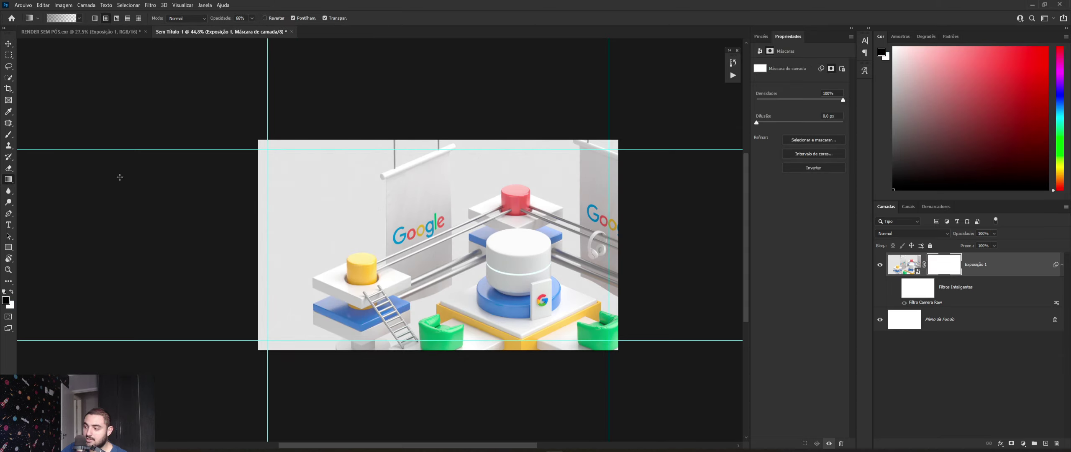
{"action": "left_click_drag", "start_coordinate": [201, 220], "coordinate": [433, 215]}
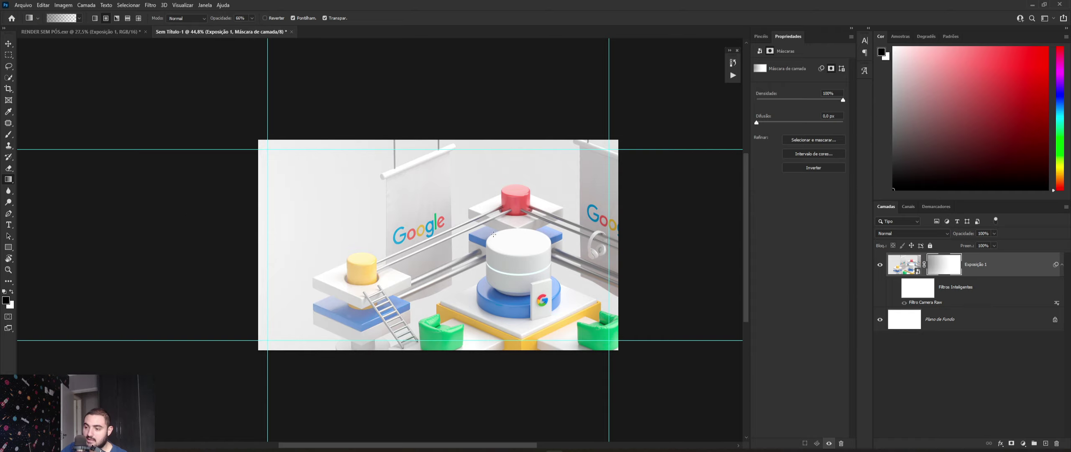
{"action": "left_click_drag", "start_coordinate": [282, 230], "coordinate": [551, 250]}
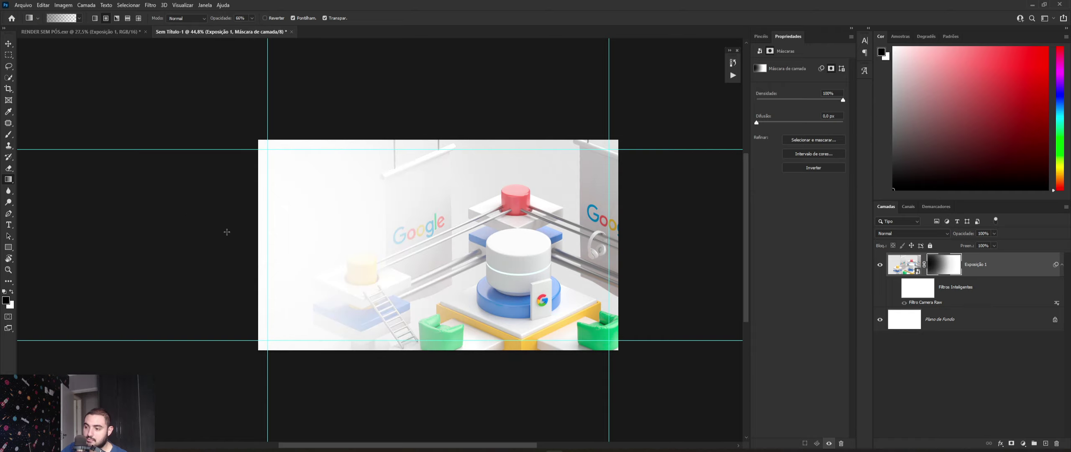
{"action": "scroll", "coordinate": [171, 133], "scroll_direction": "down", "scroll_amount": 3}
{"action": "scroll", "coordinate": [171, 134], "scroll_direction": "up", "scroll_amount": 4}
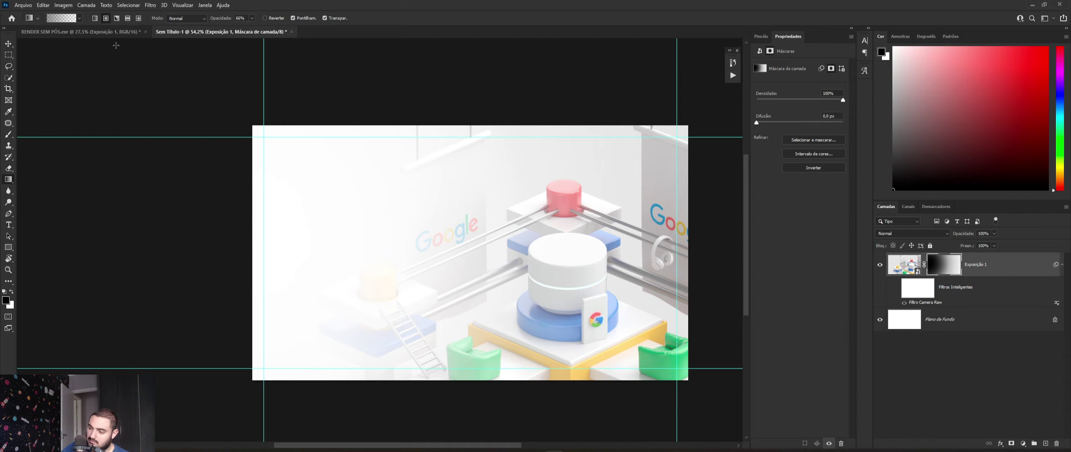
{"action": "left_click", "coordinate": [7, 46]}
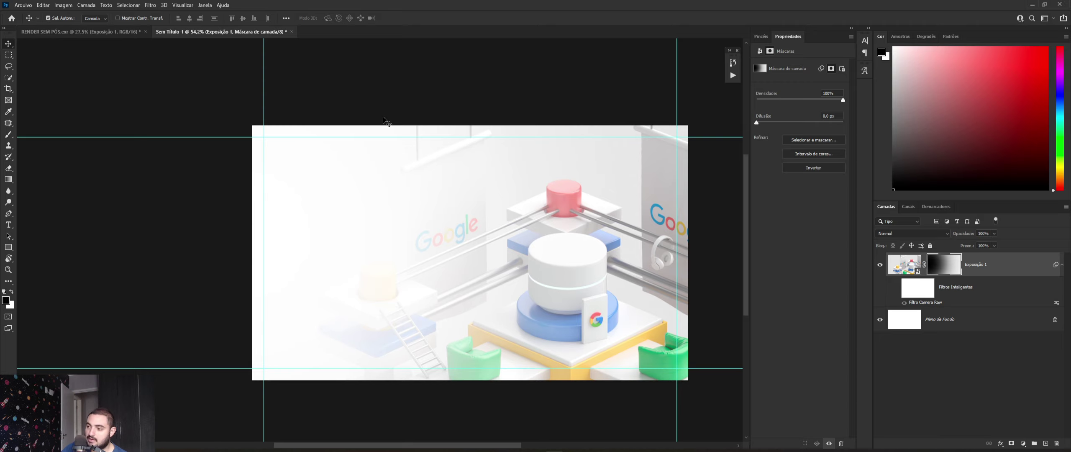
Step: Place the google-png.png logo scaled down on the left, with a black bar beneath it
{"action": "left_click", "coordinate": [23, 5]}
{"action": "left_click", "coordinate": [34, 22]}
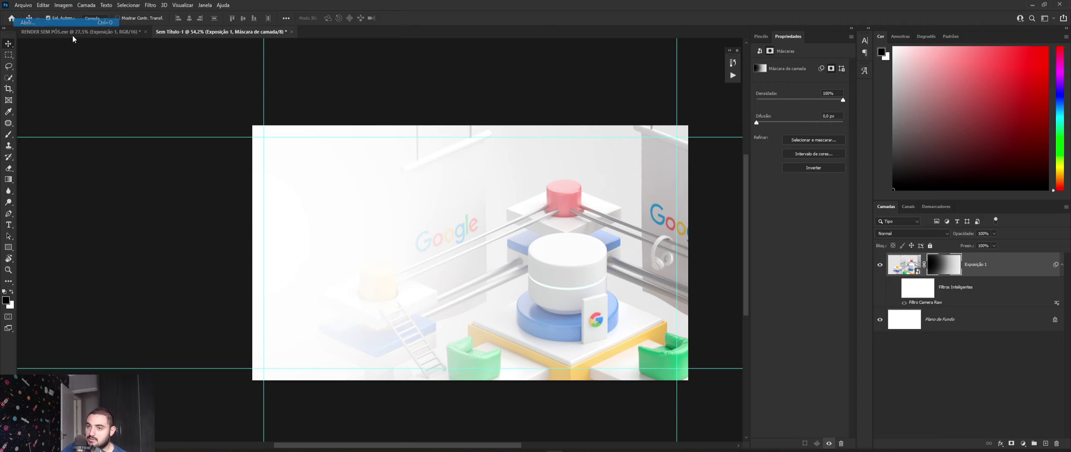
{"action": "double_click", "coordinate": [163, 163]}
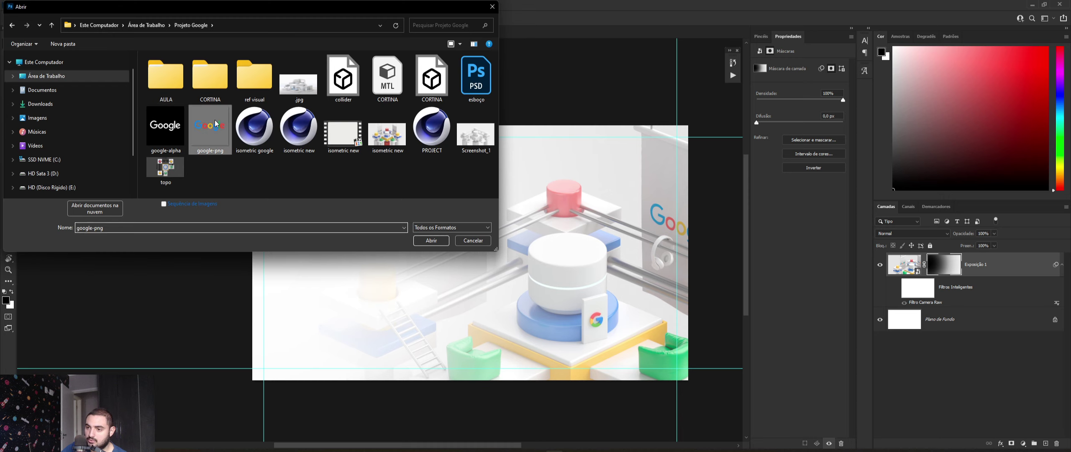
{"action": "left_click", "coordinate": [581, 209]}
{"action": "left_click_drag", "start_coordinate": [504, 189], "coordinate": [423, 232]}
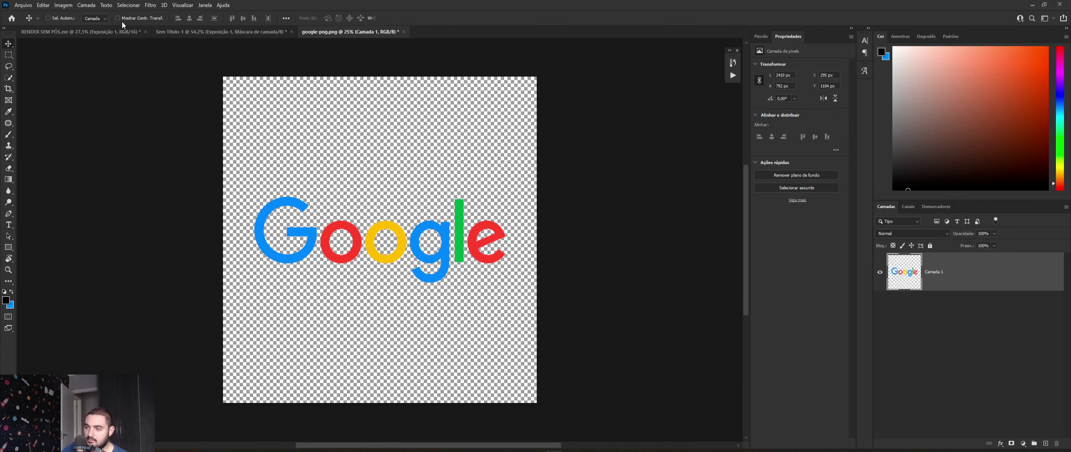
{"action": "key", "text": "ctrl+t"}
{"action": "mouse_move", "coordinate": [559, 167]}
{"action": "left_mouse_down"}
{"action": "mouse_move", "coordinate": [543, 313]}
{"action": "mouse_move", "coordinate": [340, 228]}
{"action": "left_mouse_up"}
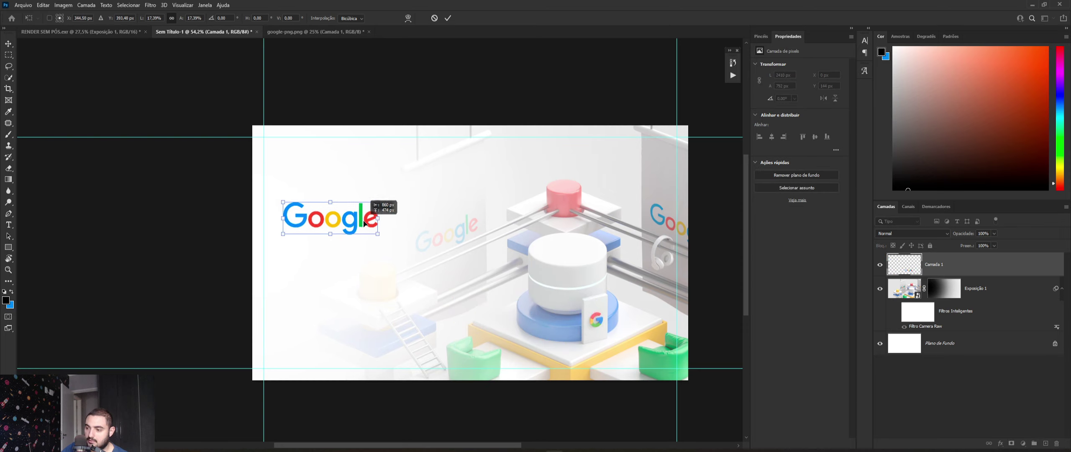
{"action": "left_click", "coordinate": [448, 18]}
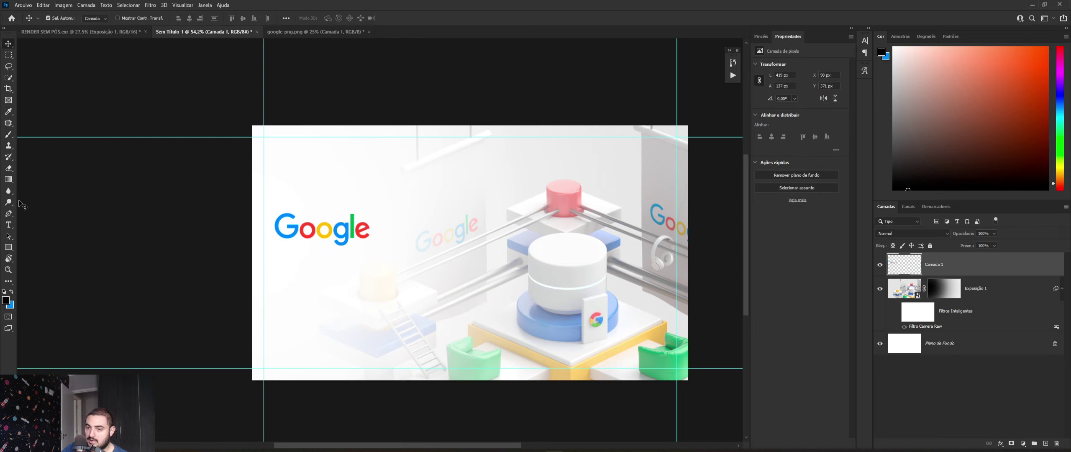
{"action": "left_click", "coordinate": [9, 246]}
{"action": "left_click_drag", "start_coordinate": [277, 250], "coordinate": [400, 262]}
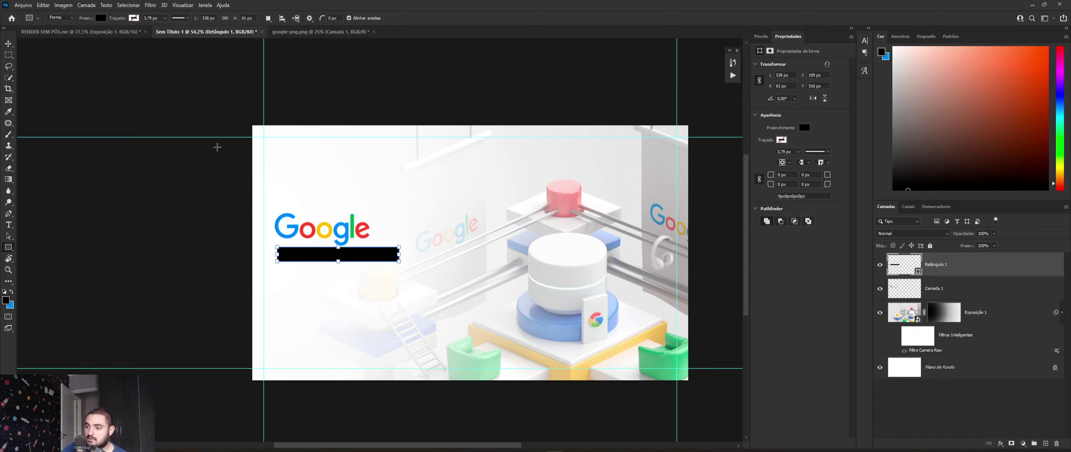
Step: Undo the black rectangle and return to the Move tool
{"action": "key", "text": "ctrl+z"}
{"action": "key", "text": "v"}
{"action": "scroll", "coordinate": [366, 245], "scroll_direction": "down", "scroll_amount": 3}
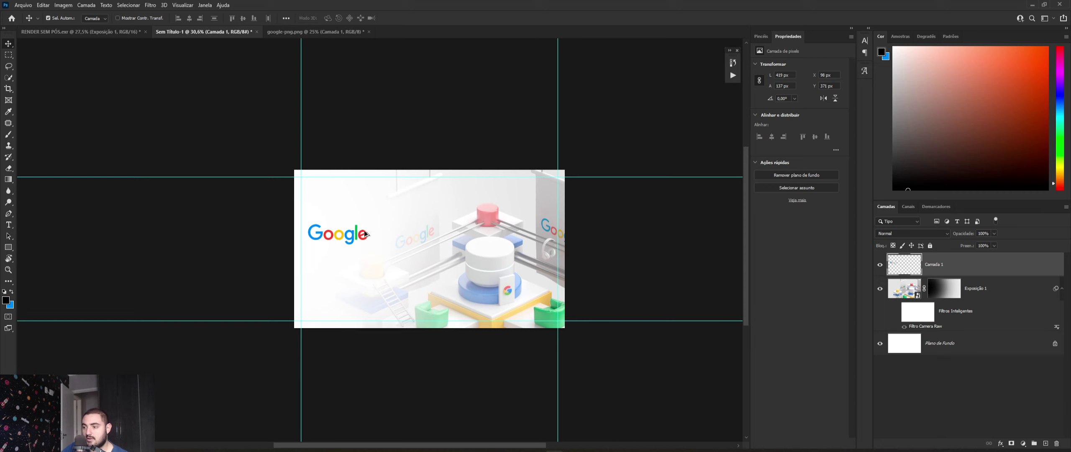
{"action": "scroll", "coordinate": [366, 245], "scroll_direction": "up", "scroll_amount": 3}
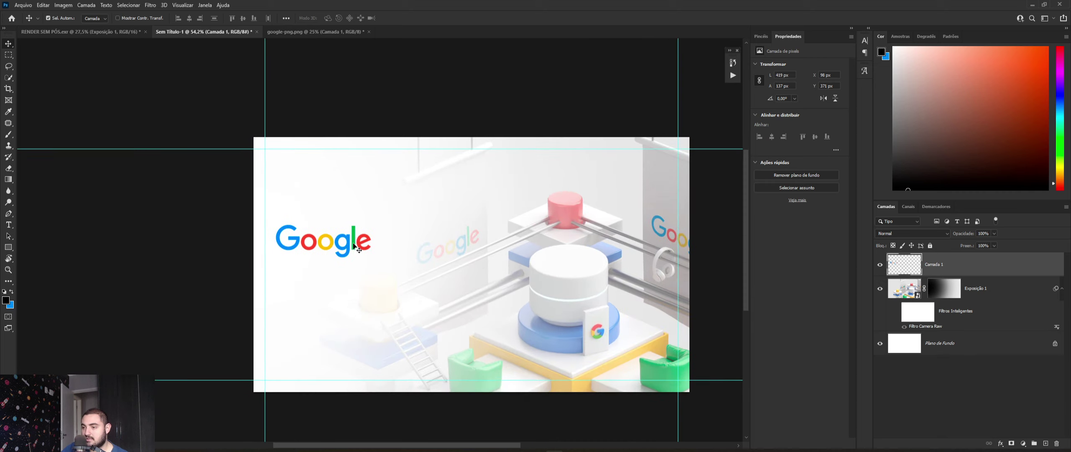
Step: Tint Camada 1 dark grey with a Color Overlay, then drag the logo layer to the trash
{"action": "double_click", "coordinate": [982, 261]}
{"action": "left_click", "coordinate": [656, 273]}
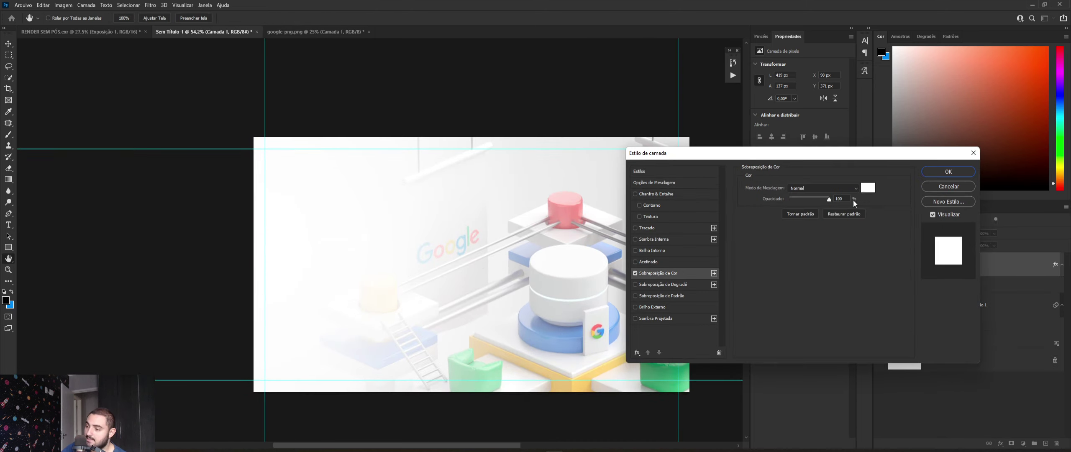
{"action": "left_click", "coordinate": [868, 188]}
{"action": "mouse_move", "coordinate": [714, 229]}
{"action": "left_mouse_down"}
{"action": "mouse_move", "coordinate": [623, 202]}
{"action": "mouse_move", "coordinate": [628, 186]}
{"action": "left_mouse_up"}
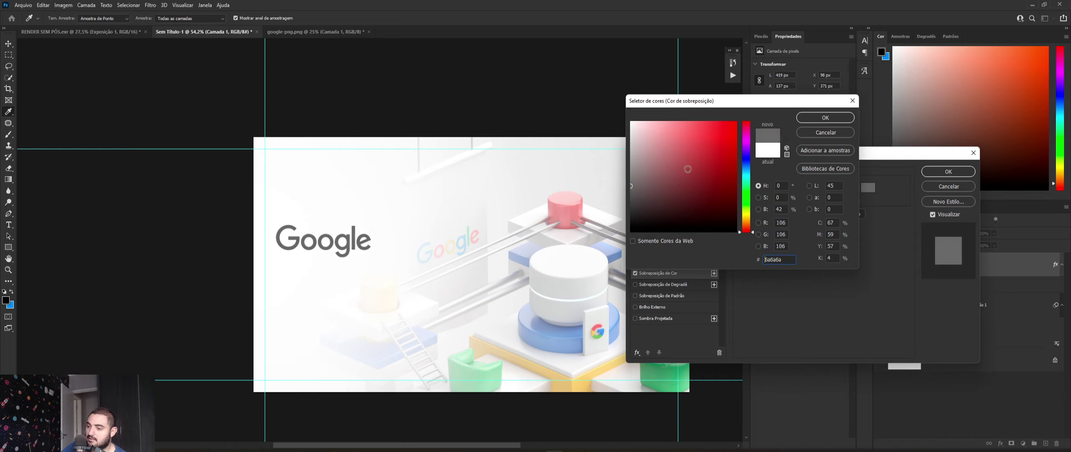
{"action": "left_click", "coordinate": [824, 117]}
{"action": "left_click", "coordinate": [948, 171]}
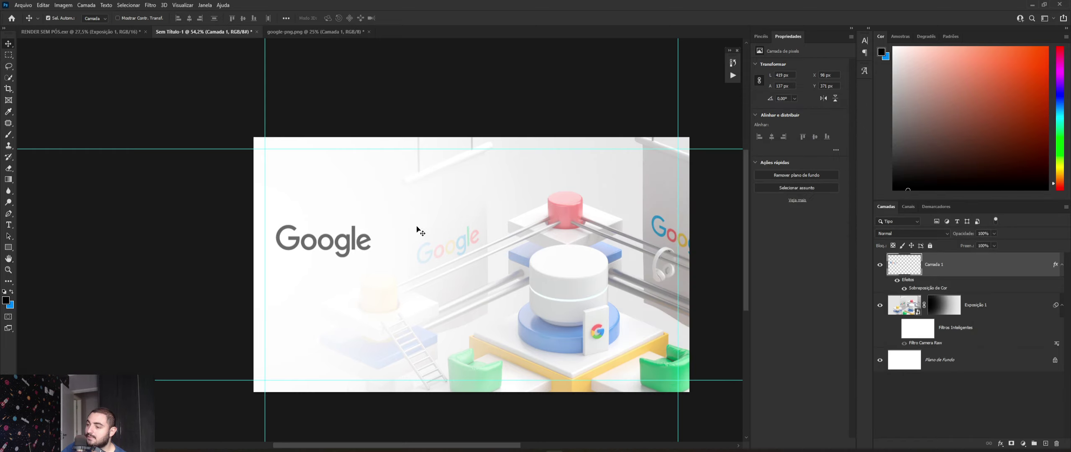
{"action": "left_click_drag", "start_coordinate": [911, 293], "coordinate": [912, 268]}
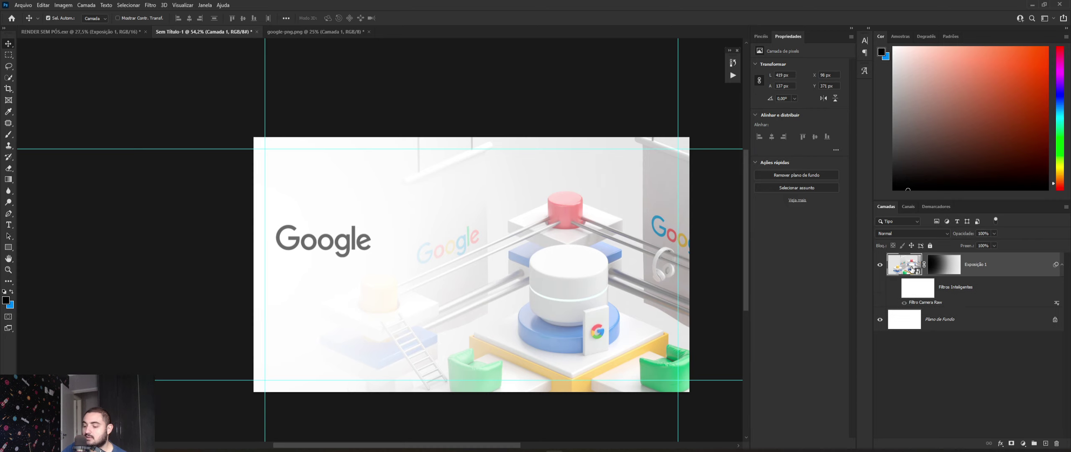
Step: Close Sem Título-1 without saving and bring up the Actions panel over the render
{"action": "left_click", "coordinate": [261, 32]}
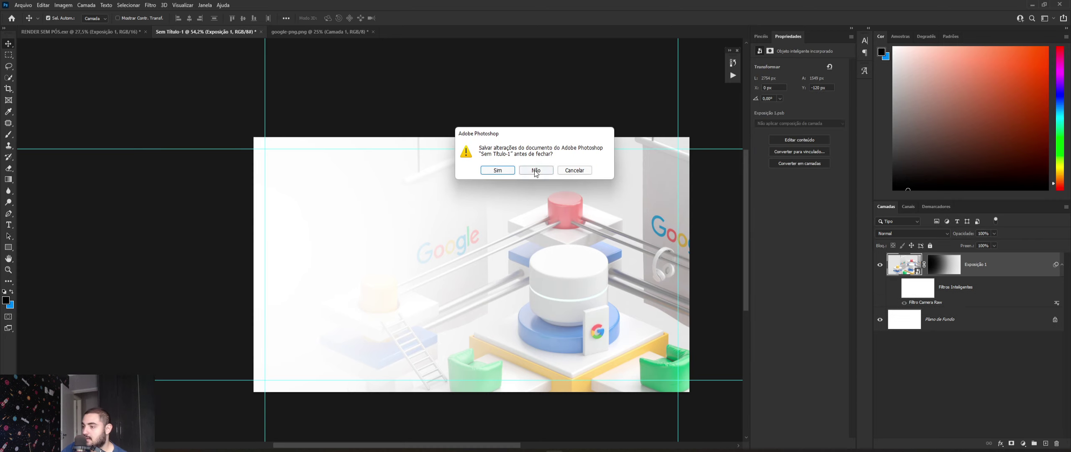
{"action": "left_click", "coordinate": [553, 199]}
{"action": "left_click", "coordinate": [116, 34]}
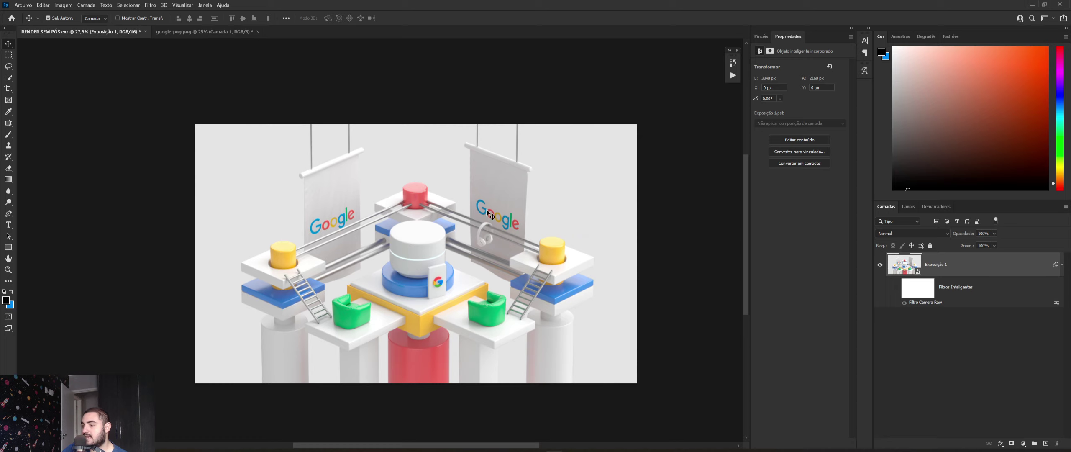
{"action": "scroll", "coordinate": [474, 323], "scroll_direction": "up", "scroll_amount": 1}
{"action": "scroll", "coordinate": [477, 341], "scroll_direction": "up", "scroll_amount": 1}
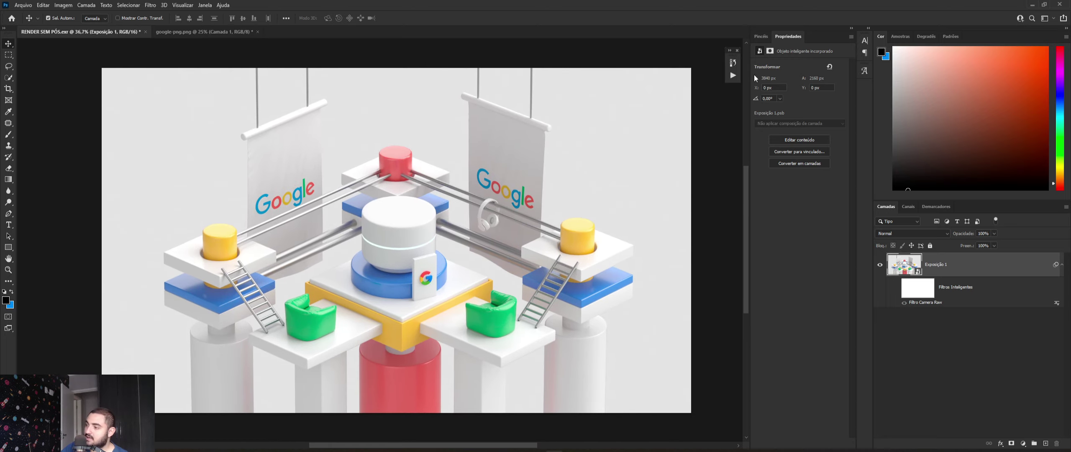
{"action": "left_click", "coordinate": [733, 75]}
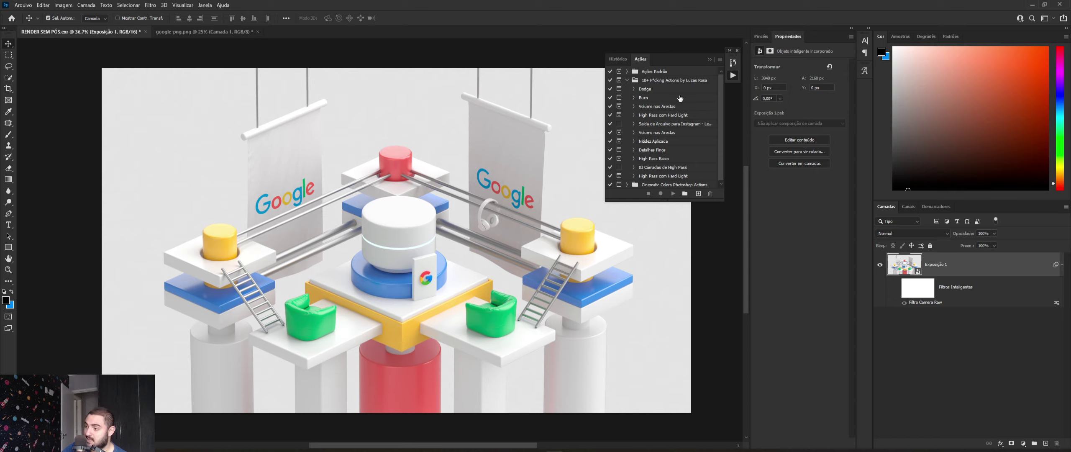
Step: Run the Volume nas Arestas action, accepting its Gaussian Blur step
{"action": "left_click", "coordinate": [669, 132]}
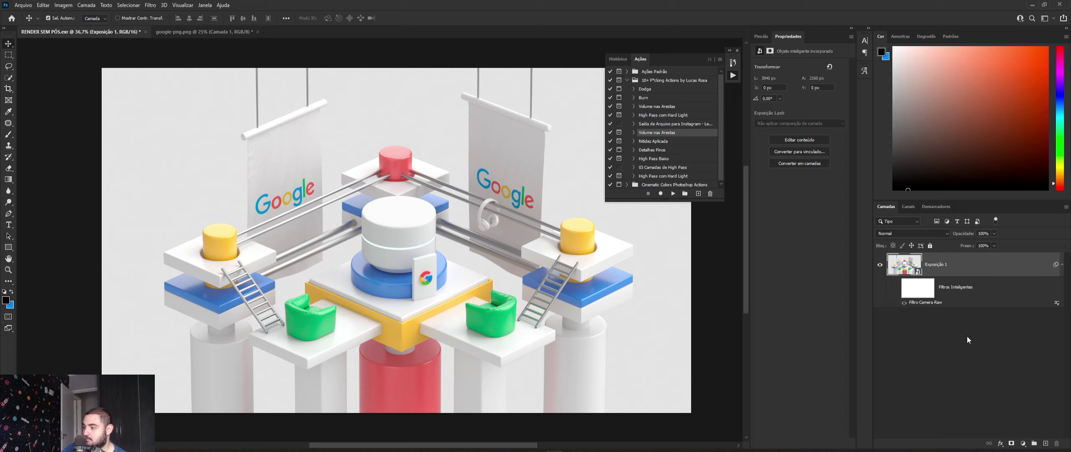
{"action": "left_click", "coordinate": [673, 193]}
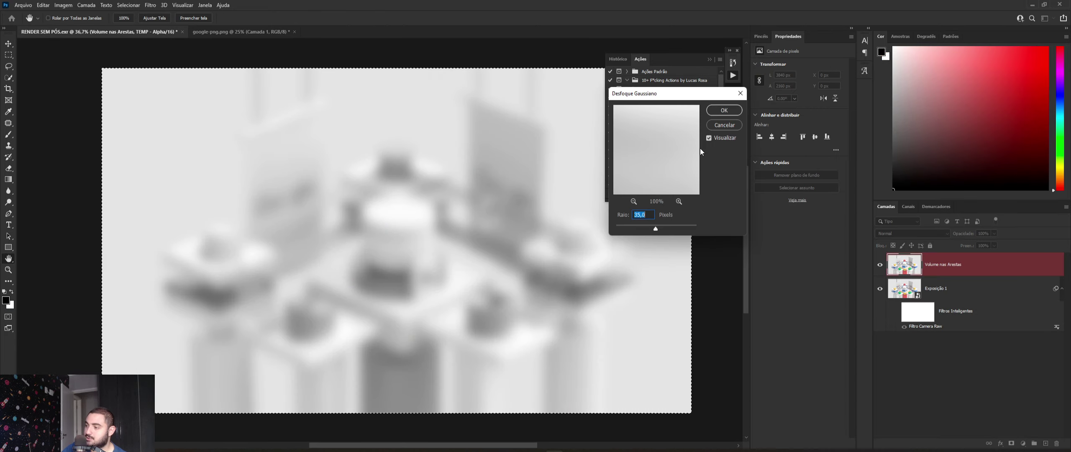
{"action": "left_click", "coordinate": [714, 111]}
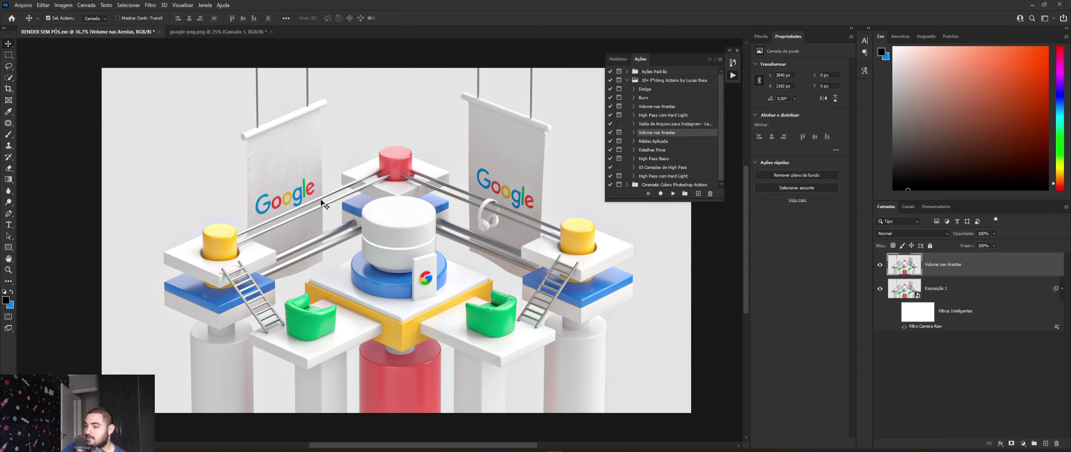
Step: Compare the render with and without the edge layer, then set its opacity to 42%
{"action": "left_click", "coordinate": [880, 266]}
{"action": "left_click", "coordinate": [880, 266]}
{"action": "left_click", "coordinate": [880, 266]}
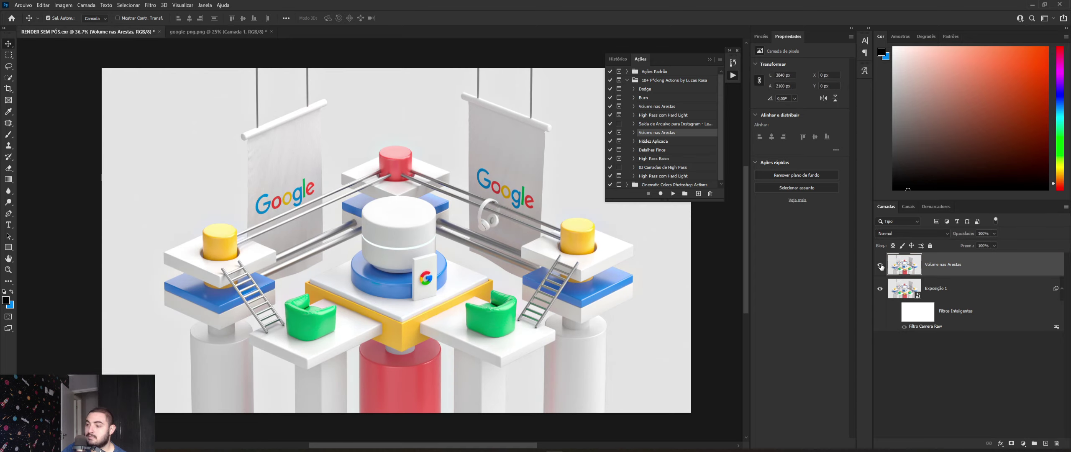
{"action": "left_click", "coordinate": [880, 266]}
{"action": "left_click", "coordinate": [880, 266]}
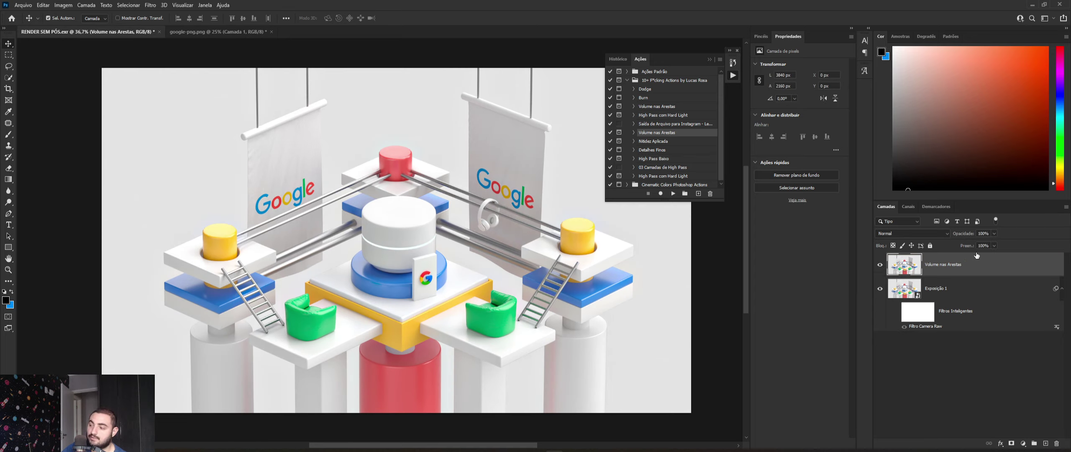
{"action": "left_click_drag", "start_coordinate": [957, 240], "coordinate": [962, 240]}
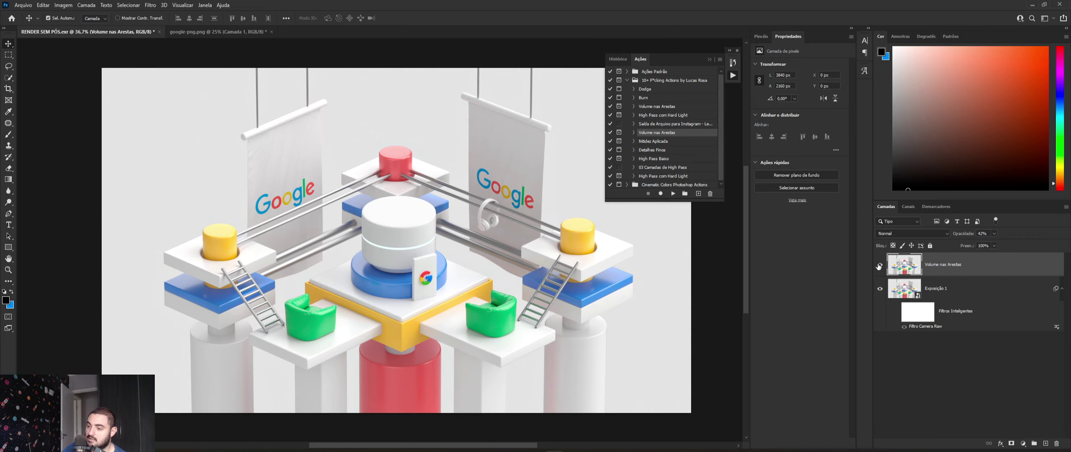
{"action": "scroll", "coordinate": [398, 333], "scroll_direction": "down", "scroll_amount": 1}
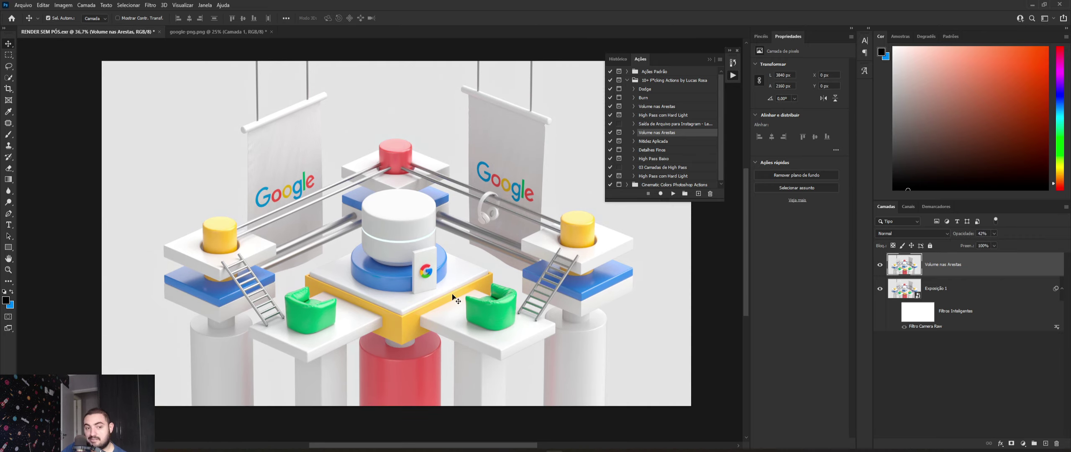
Step: Run the Detalhes Finos action, accepting each filter, rename and group dialog
{"action": "left_click", "coordinate": [661, 150]}
{"action": "left_click", "coordinate": [673, 194]}
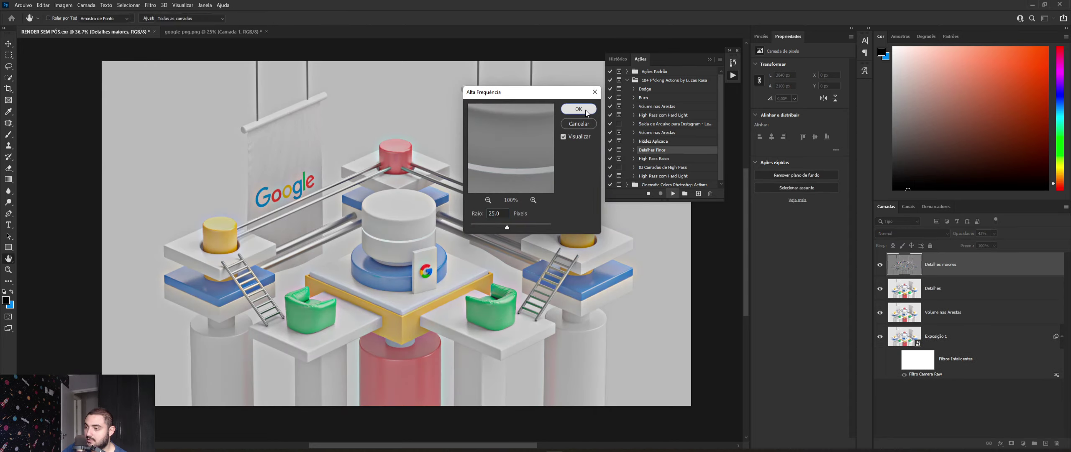
{"action": "left_click", "coordinate": [585, 109]}
{"action": "left_click", "coordinate": [596, 148]}
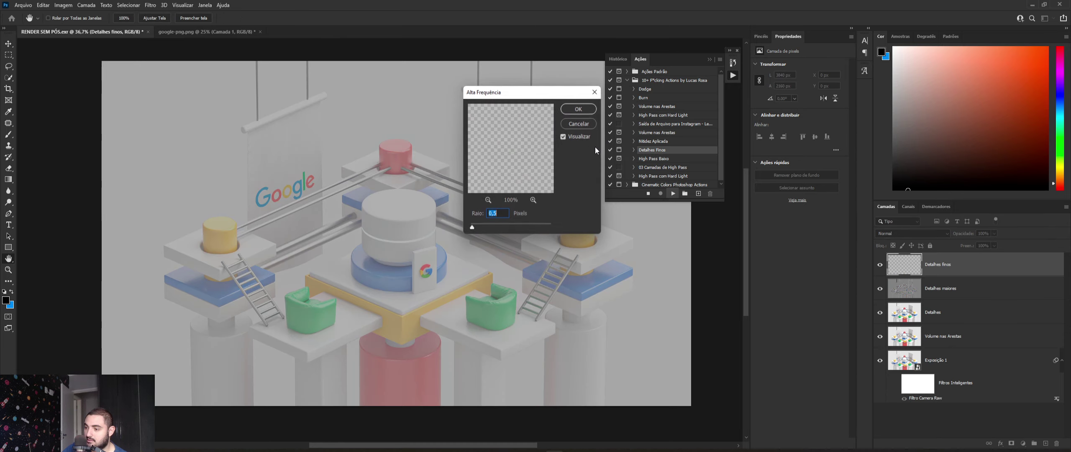
{"action": "left_click", "coordinate": [581, 110]}
{"action": "left_click", "coordinate": [632, 70]}
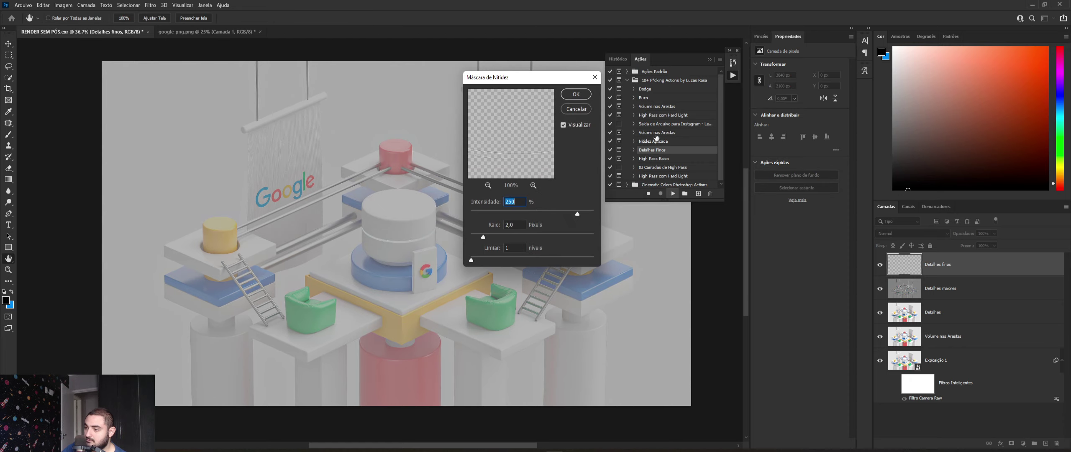
{"action": "left_click", "coordinate": [581, 92]}
{"action": "left_click", "coordinate": [618, 141]}
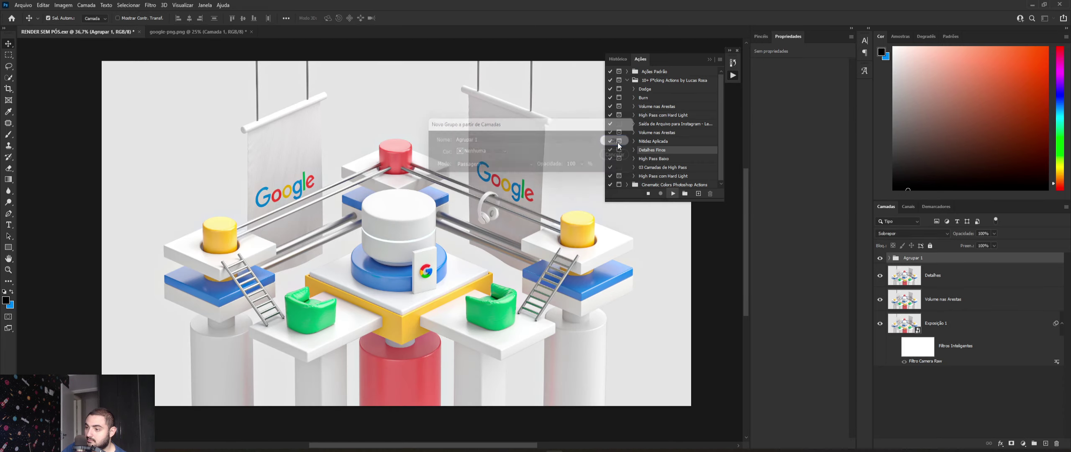
{"action": "left_click", "coordinate": [592, 144]}
Step: Compare the Detalhes layer and Detalhes Finos group, then delete the group with its contents
{"action": "left_click", "coordinate": [879, 257]}
{"action": "left_click", "coordinate": [881, 275]}
{"action": "left_click", "coordinate": [881, 275]}
{"action": "left_click", "coordinate": [880, 257]}
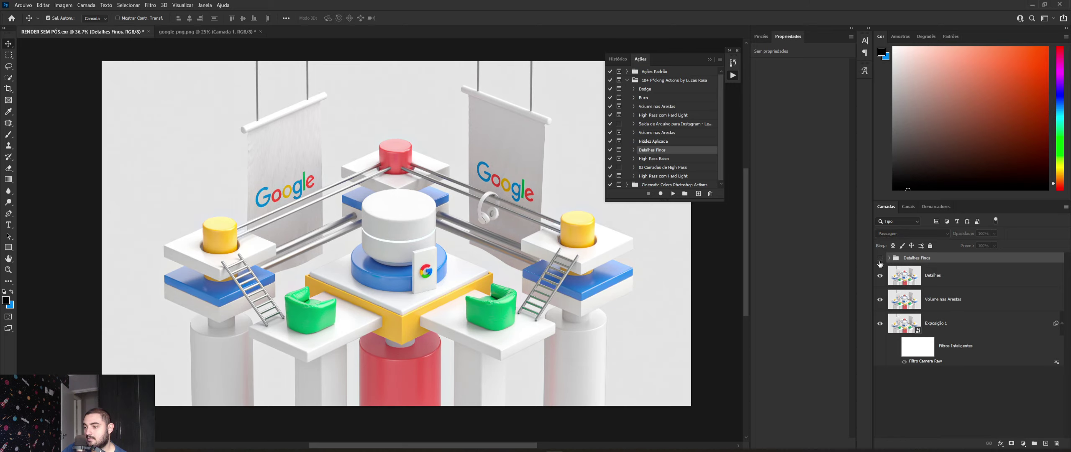
{"action": "left_click", "coordinate": [880, 257]}
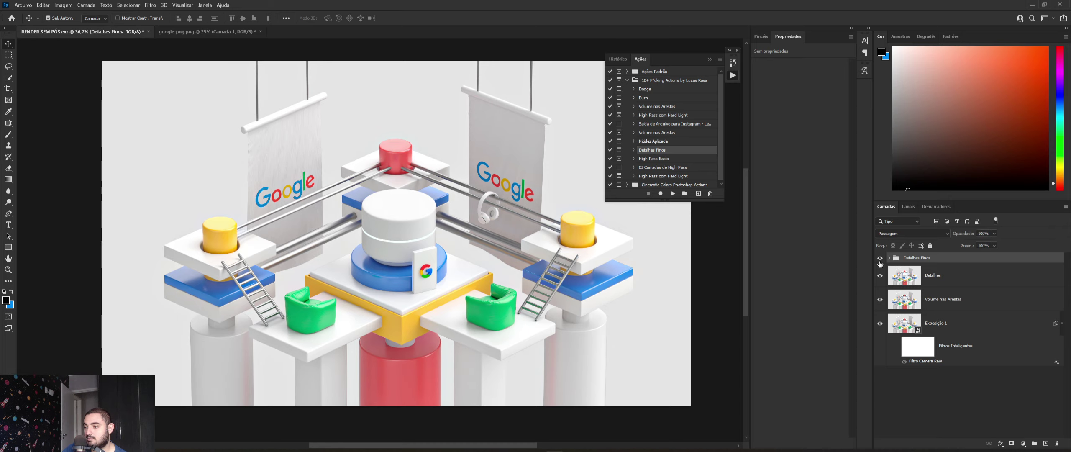
{"action": "left_click", "coordinate": [1056, 443]}
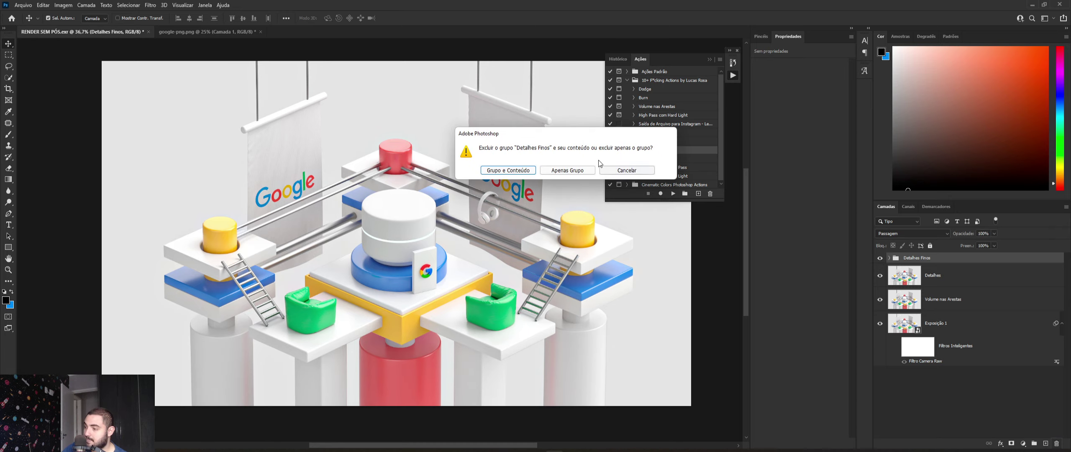
{"action": "left_click", "coordinate": [521, 173]}
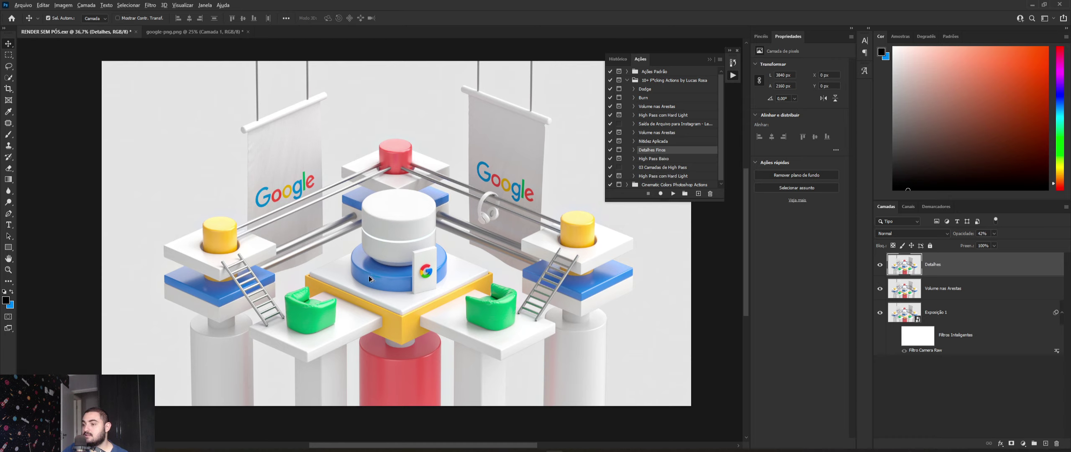
Step: Collapse the Actions panel and zoom around the canvas to inspect the finished render
{"action": "key", "text": "ctrl+minus"}
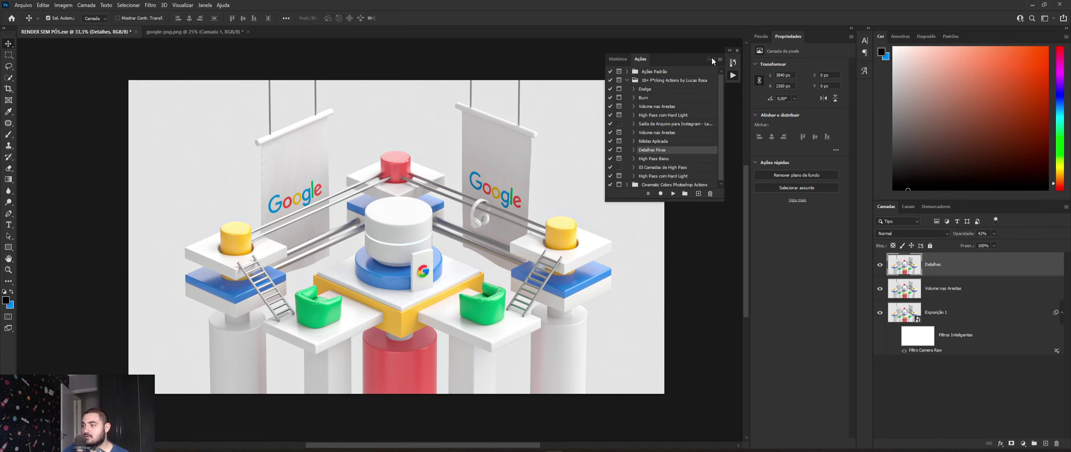
{"action": "left_click", "coordinate": [709, 58]}
{"action": "scroll", "coordinate": [458, 254], "scroll_direction": "up", "scroll_amount": 3}
{"action": "scroll", "coordinate": [426, 247], "scroll_direction": "up", "scroll_amount": 2}
{"action": "scroll", "coordinate": [426, 250], "scroll_direction": "down", "scroll_amount": 1}
{"action": "scroll", "coordinate": [426, 250], "scroll_direction": "down", "scroll_amount": 1}
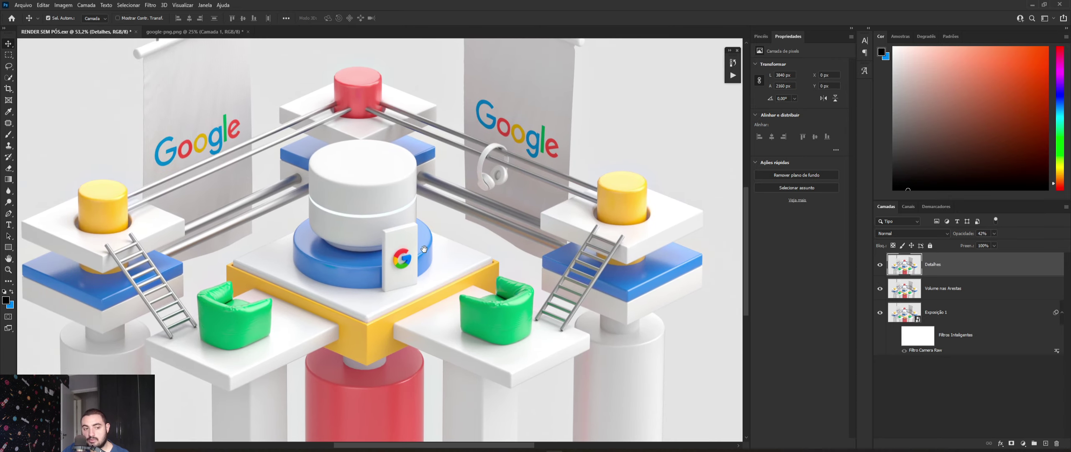